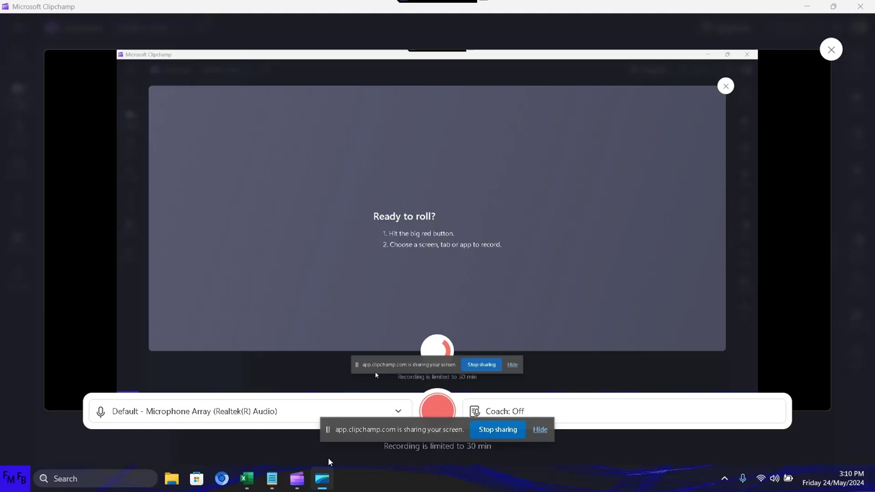
In Notepad, write the English intro on calculating how much money you pay for a loan.
{"action": "left_click", "coordinate": [266, 483]}
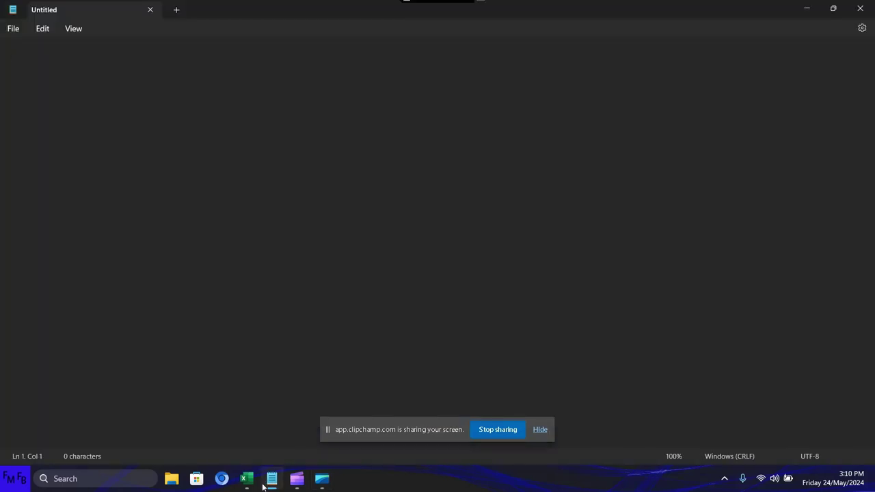
{"action": "type", "text": "In thi"}
{"action": "type", "text": "s video, "}
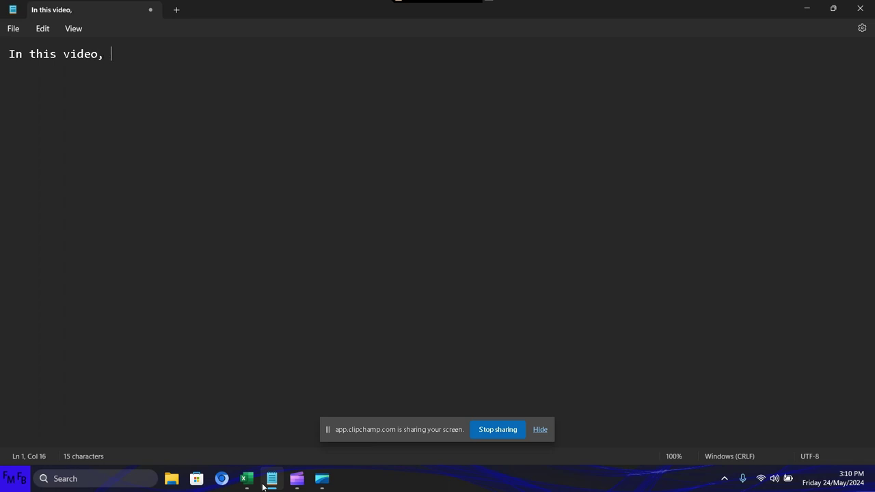
{"action": "type", "text": "I will show "}
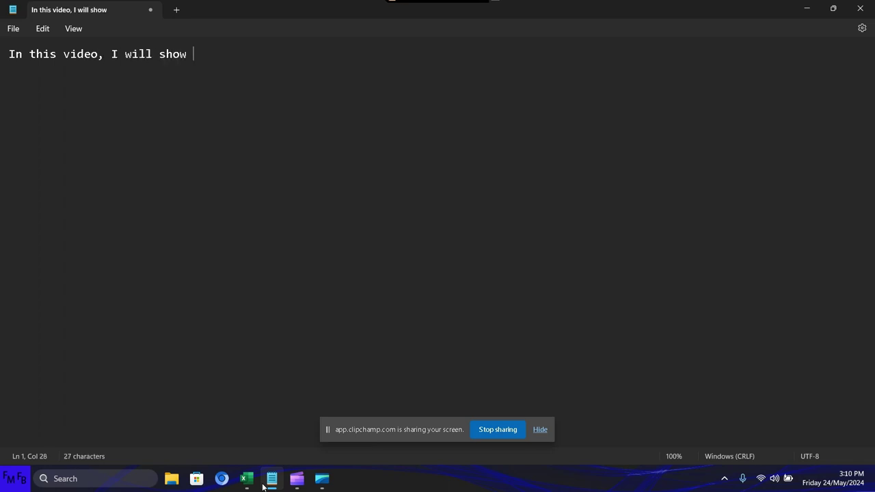
{"action": "type", "text": "you how t"}
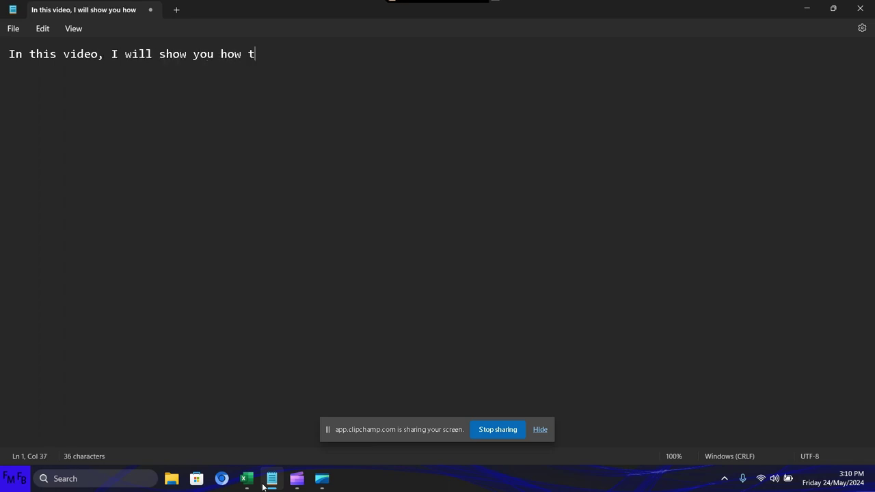
{"action": "type", "text": "o calcula"}
{"action": "type", "text": "te h"}
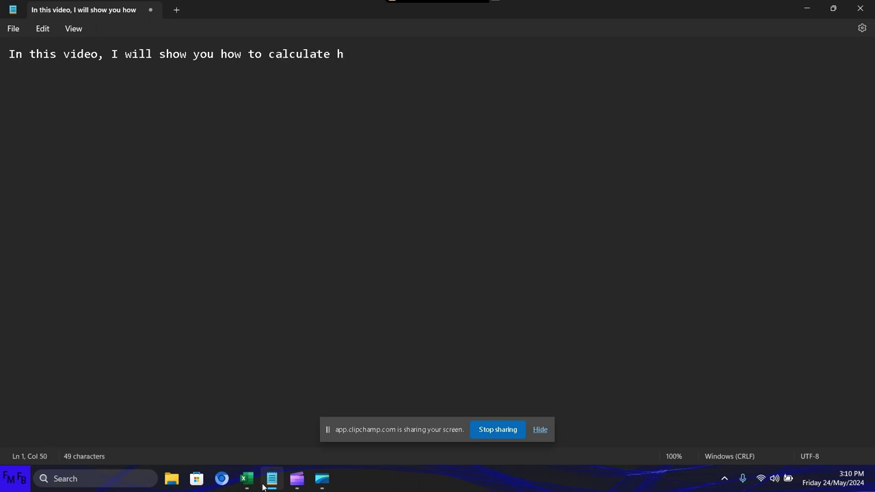
{"action": "type", "text": "ow much "}
{"action": "type", "text": "mo"}
{"action": "key", "text": "BackSpace"}
{"action": "key", "text": "BackSpace"}
{"action": "type", "text": "money you "}
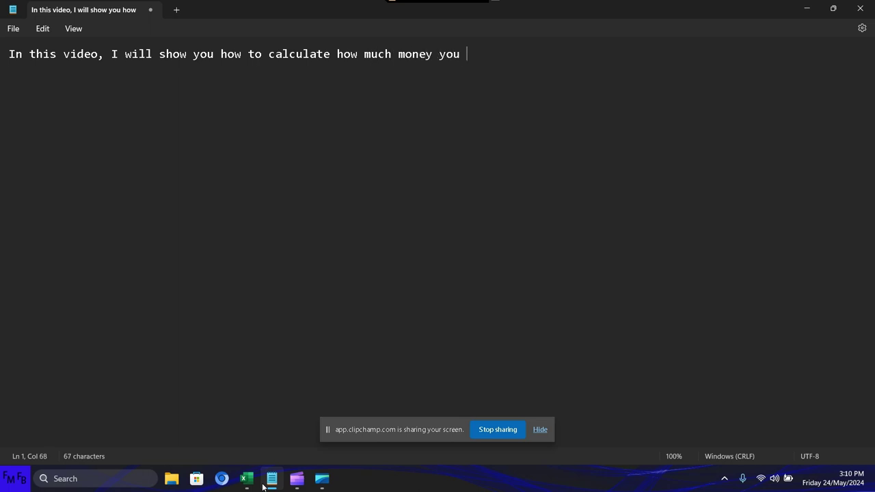
{"action": "type", "text": "have to p"}
{"action": "type", "text": "ay for "}
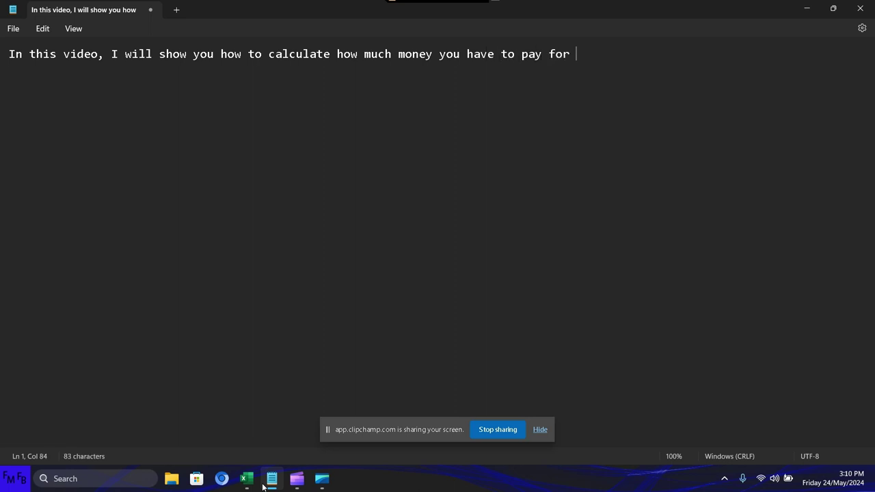
{"action": "type", "text": "a loan"}
{"action": "key", "text": "BackSpace"}
Finish with ', using Excel' and add the Spanish translation of the sentence.
{"action": "type", "text": ", usin"}
{"action": "type", "text": "g Excel"}
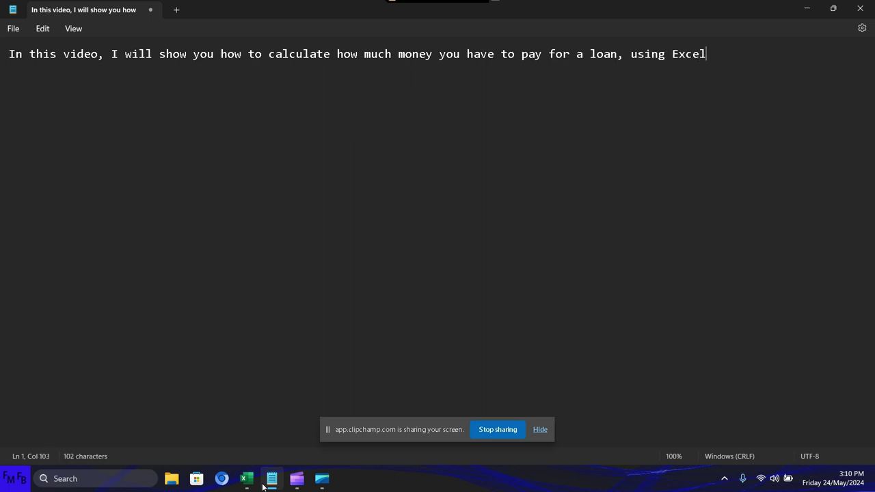
{"action": "type", "text": ". E"}
{"action": "type", "text": "n este vide"}
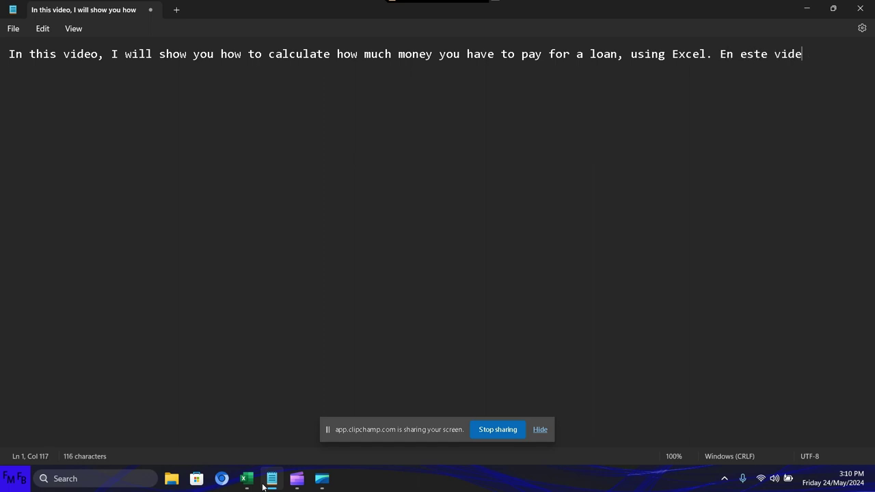
{"action": "type", "text": "o,yo les"}
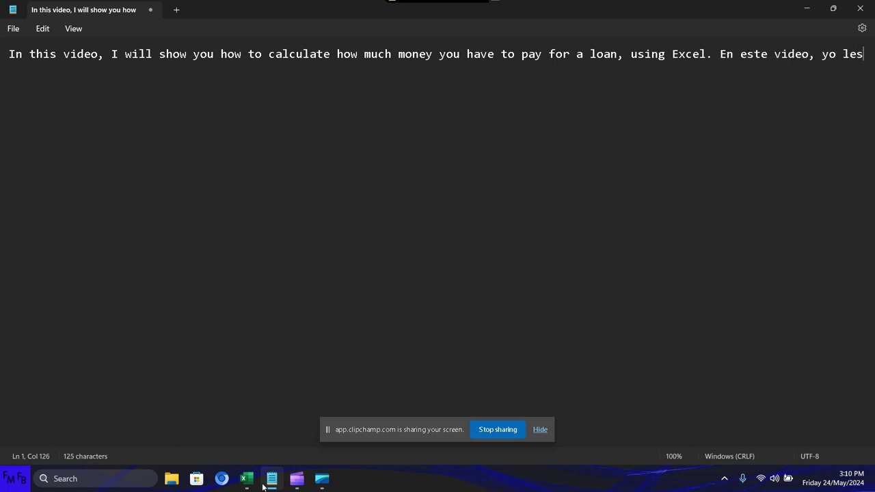
{"action": "type", "text": " mostrar"}
{"action": "type", "text": "é "}
{"action": "type", "text": "como "}
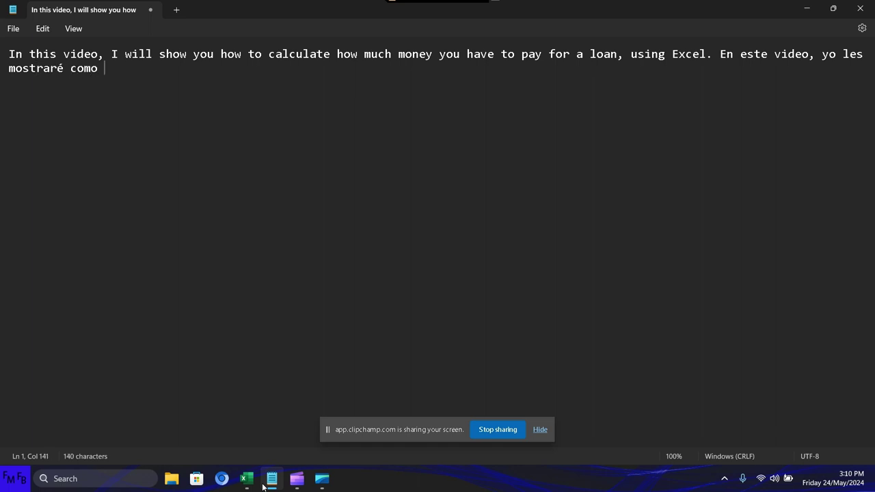
{"action": "type", "text": "calcular "}
{"action": "type", "text": "cy"}
{"action": "key", "text": "BackSpace"}
{"action": "type", "text": "uanto dine"}
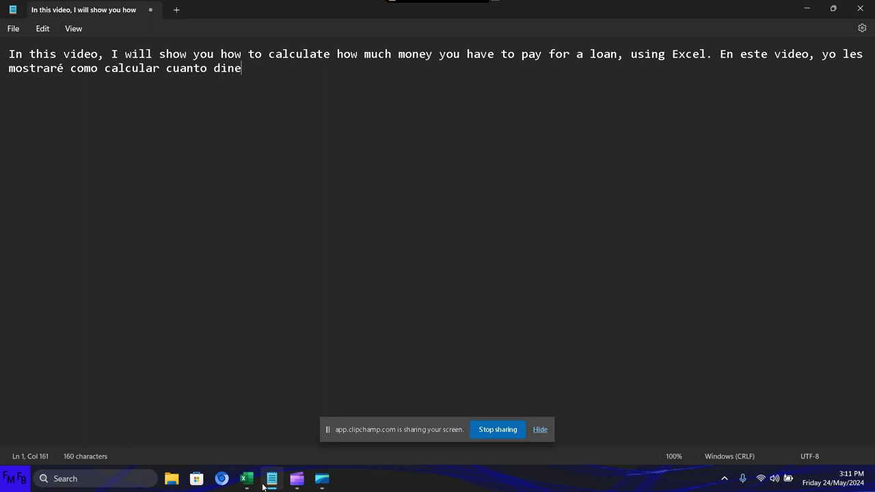
{"action": "type", "text": "ro hay q"}
{"action": "type", "text": "ue pagar me"}
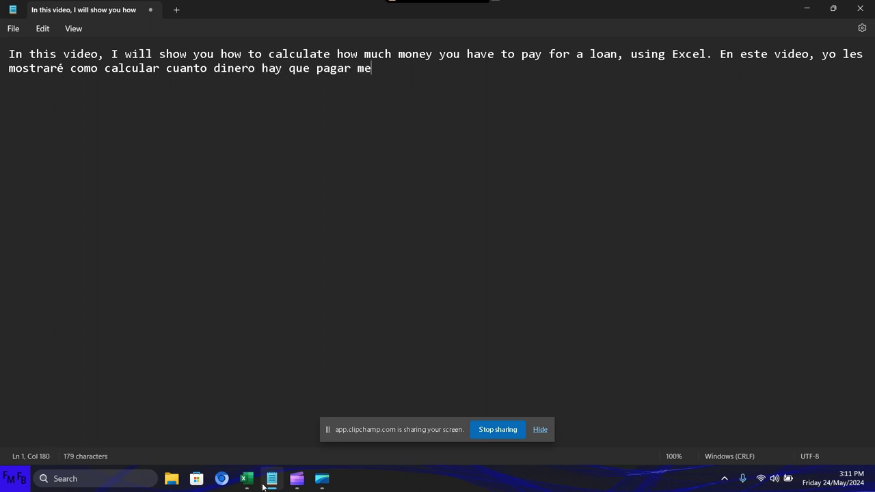
{"action": "type", "text": "nsualmen"}
{"action": "type", "text": "t "}
{"action": "type", "text": "e p"}
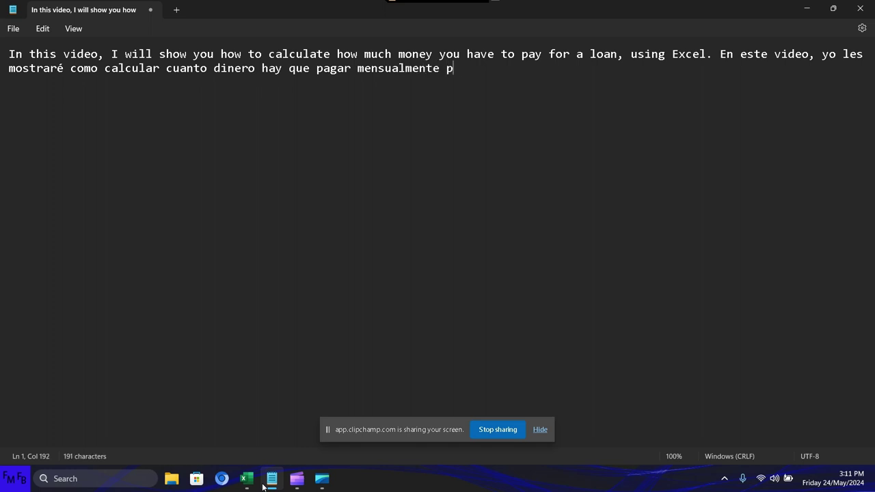
{"action": "type", "text": "or un pr"}
{"action": "type", "text": "estamo"}
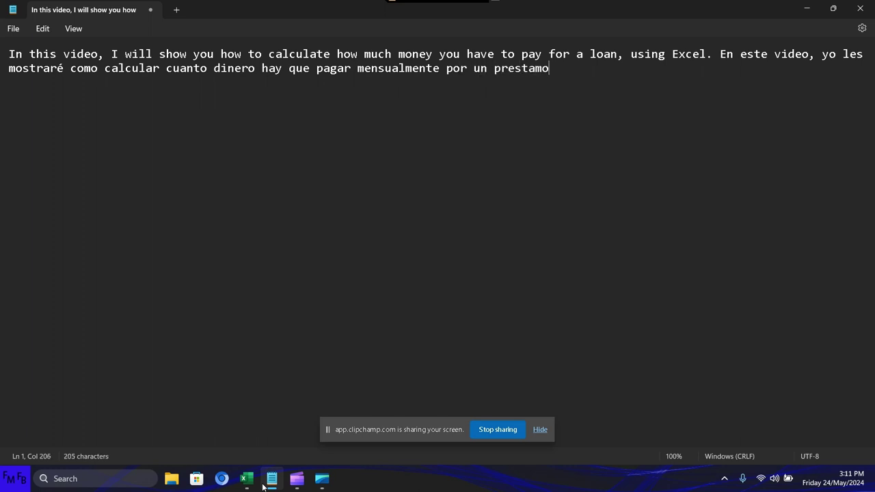
{"action": "type", "text": ", usand"}
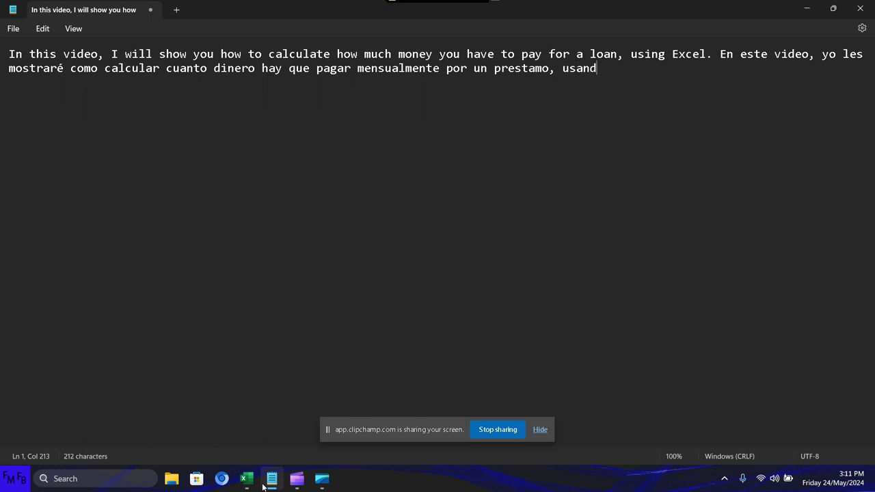
{"action": "type", "text": "o Excel"}
{"action": "type", "text": "."}
In Excel's Book1, enter 'yearly rate/taza anu' in A1.
{"action": "key", "text": "alt+Tab"}
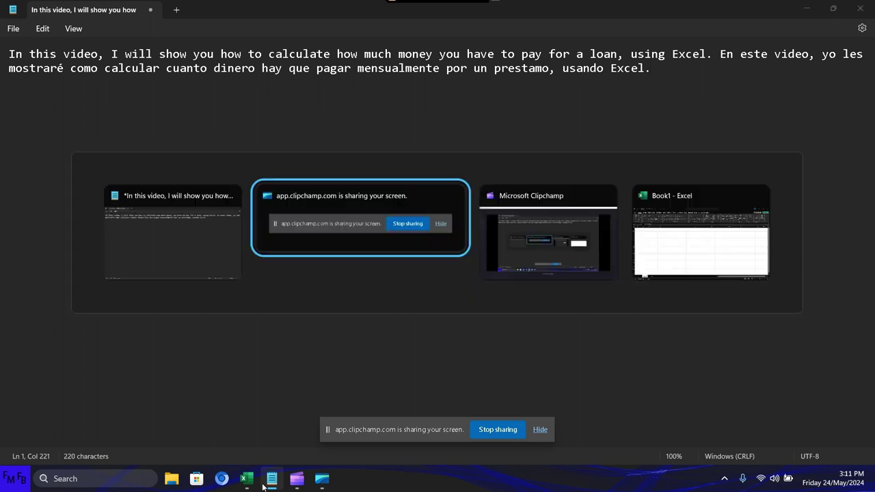
{"action": "key", "text": "alt+Tab"}
{"action": "key", "text": "alt+Tab"}
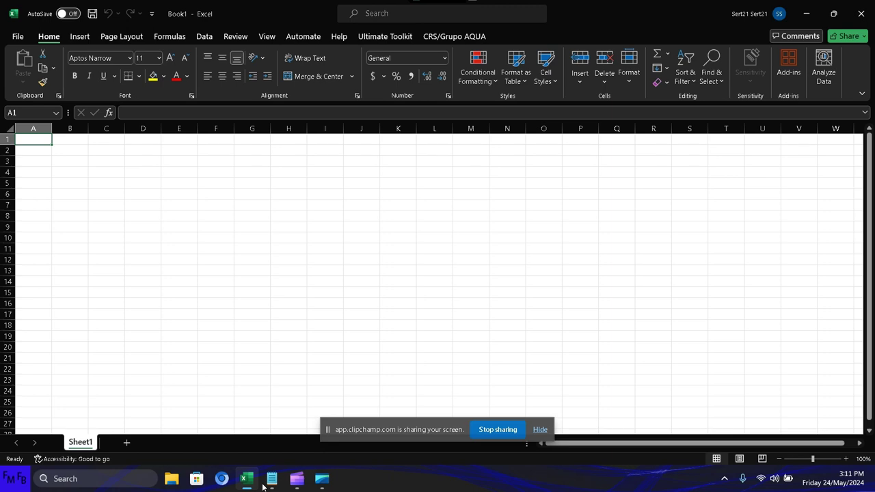
{"action": "type", "text": "ye"}
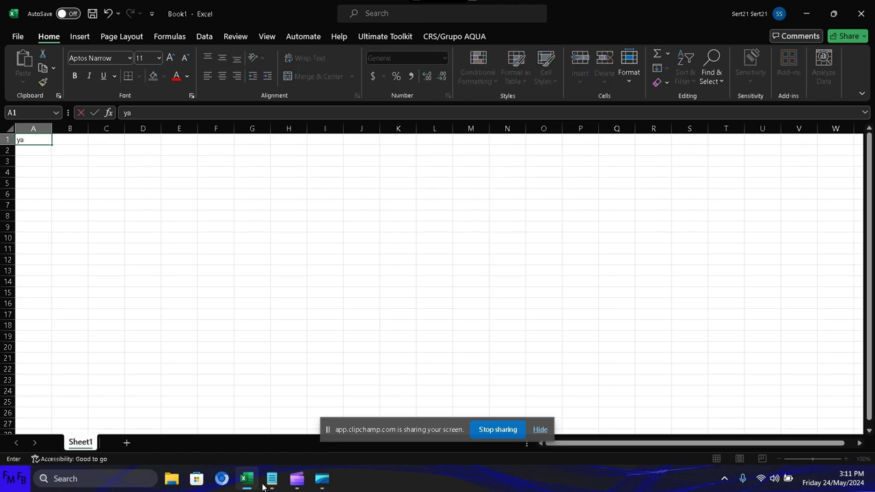
{"action": "type", "text": "arly"}
{"action": "type", "text": " rate"}
{"action": "type", "text": "(%)"}
{"action": "key", "text": "BackSpace"}
{"action": "key", "text": "BackSpace"}
{"action": "key", "text": "BackSpace"}
{"action": "key", "text": "BackSpace"}
{"action": "type", "text": "/"}
{"action": "type", "text": "ta"}
{"action": "type", "text": "za anual"}
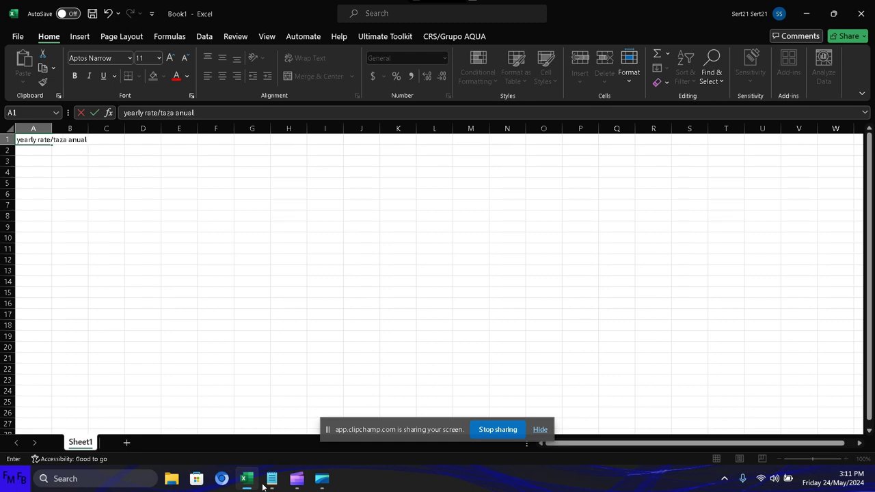
{"action": "key", "text": "Return"}
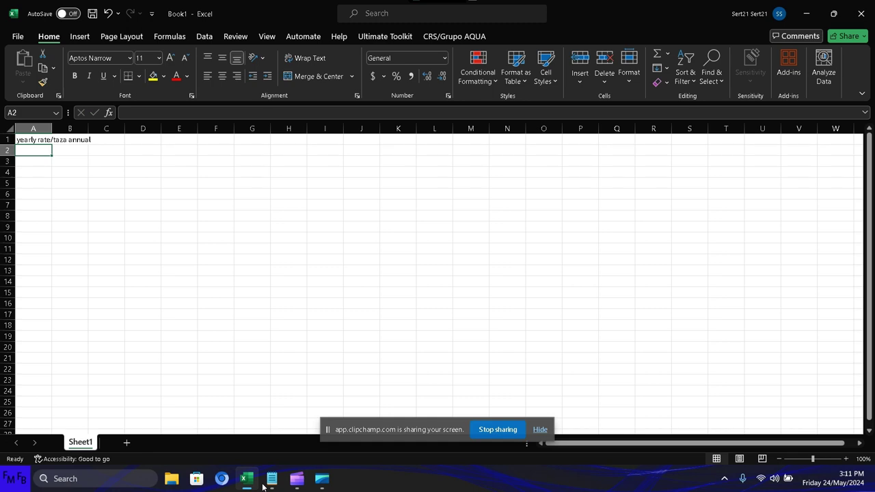
Enter 'months/meses' in A2 and 'loan/prestamo' in A3.
{"action": "type", "text": "mon"}
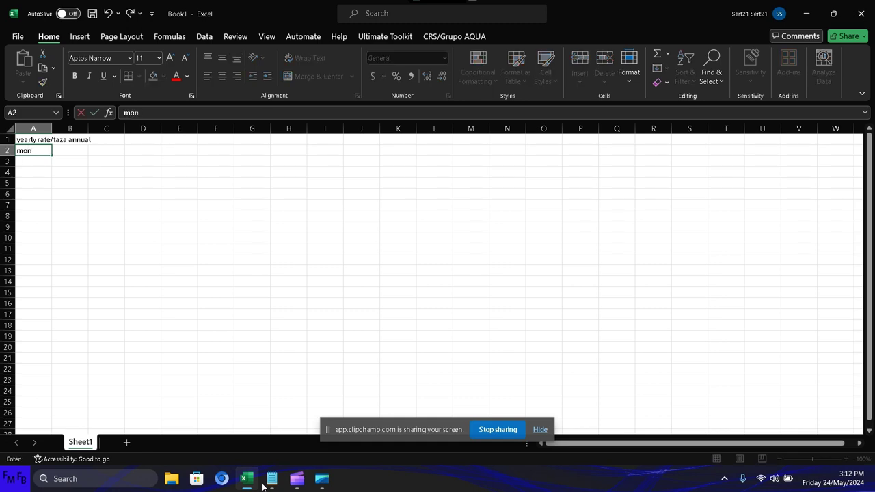
{"action": "type", "text": "ths"}
{"action": "type", "text": "/meses"}
{"action": "key", "text": "Return"}
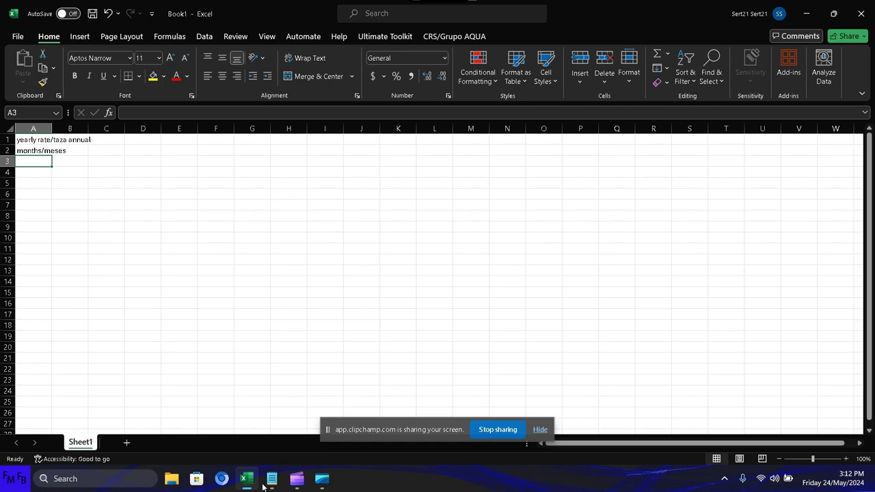
{"action": "key", "text": "alt+Tab"}
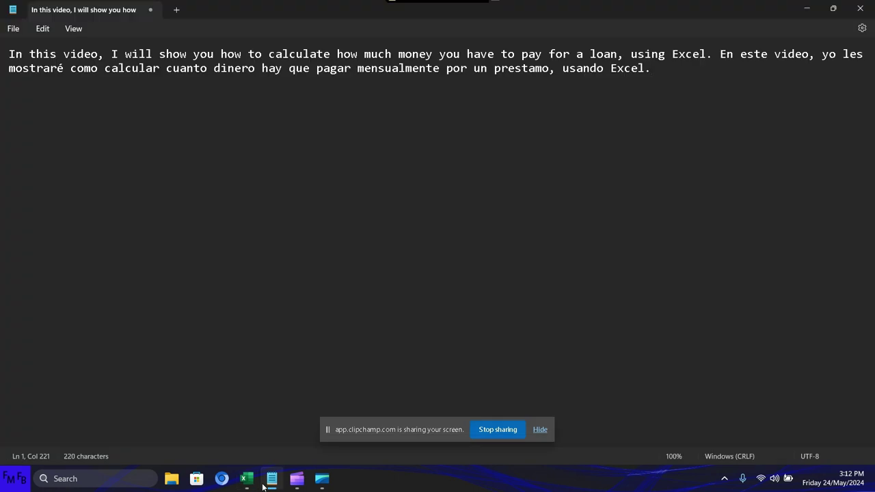
{"action": "key", "text": "alt+Tab"}
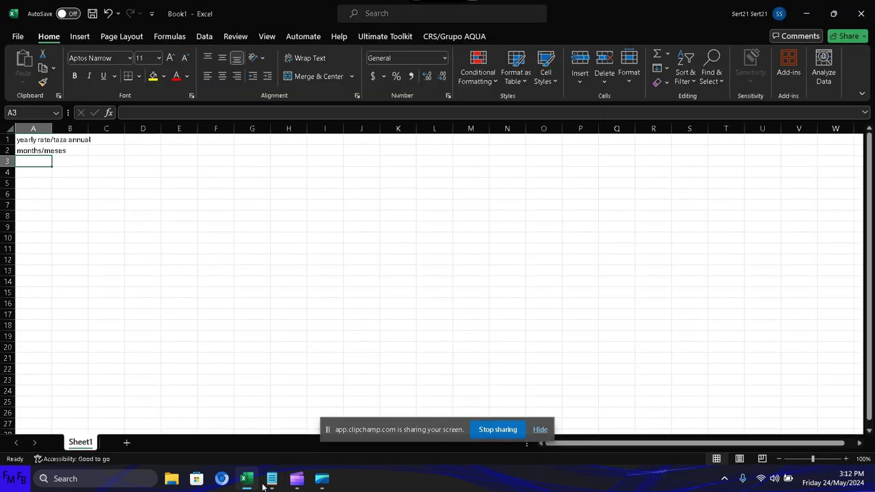
{"action": "type", "text": "loan"}
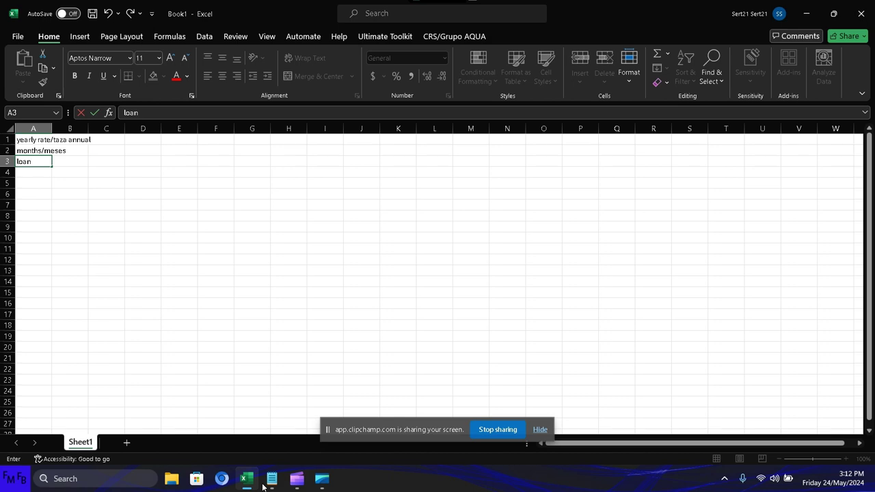
{"action": "type", "text": "/pre"}
{"action": "type", "text": "stamo"}
Enter 6% in B1, 60 in B2 and 240000 in B3.
{"action": "key", "text": "Up"}
{"action": "key", "text": "Up"}
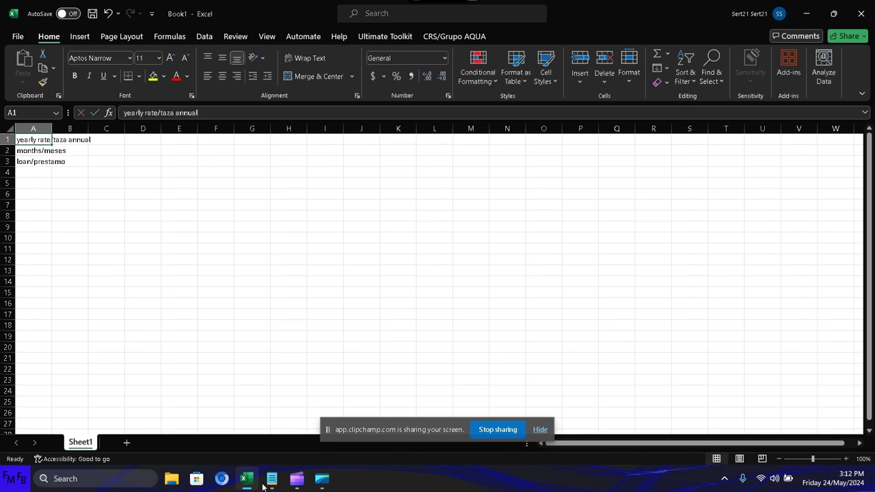
{"action": "key", "text": "Right"}
{"action": "type", "text": "6"}
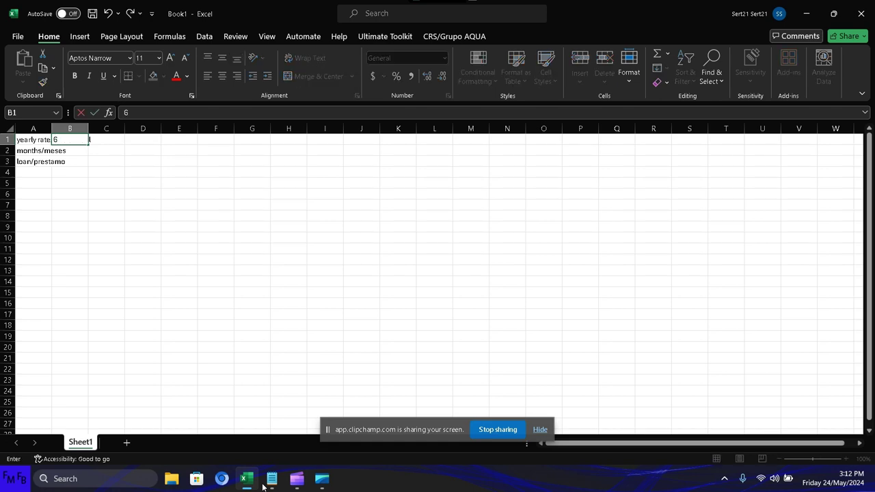
{"action": "type", "text": "%"}
{"action": "key", "text": "Return"}
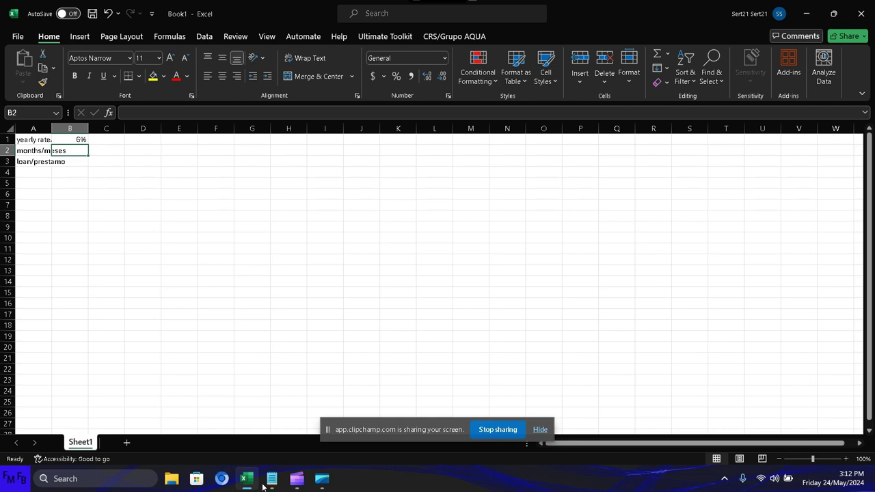
{"action": "type", "text": "6"}
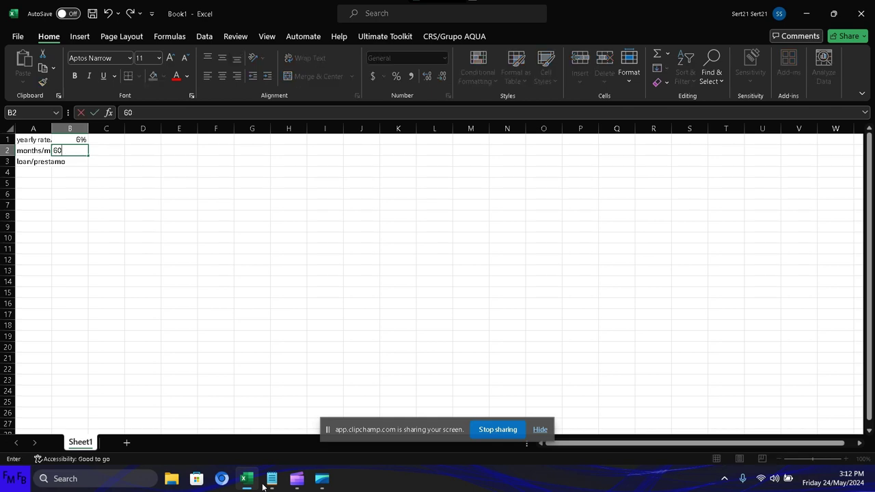
{"action": "type", "text": "0"}
{"action": "key", "text": "Return"}
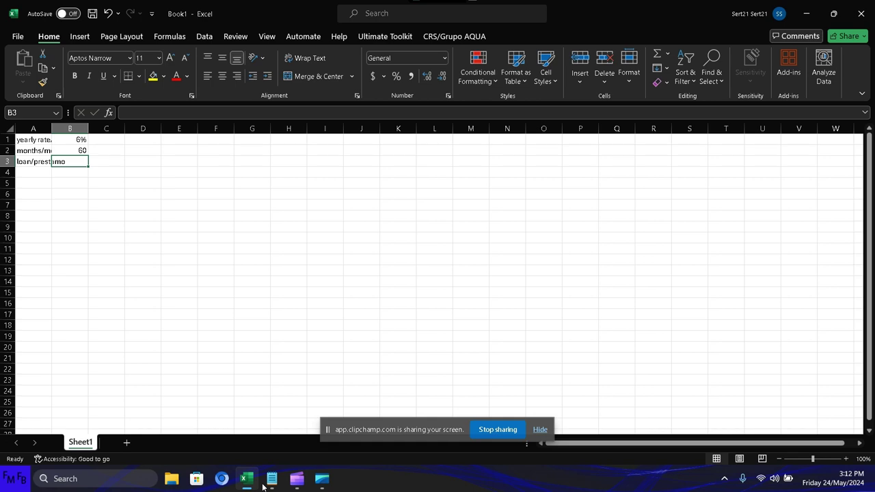
{"action": "type", "text": "2400"}
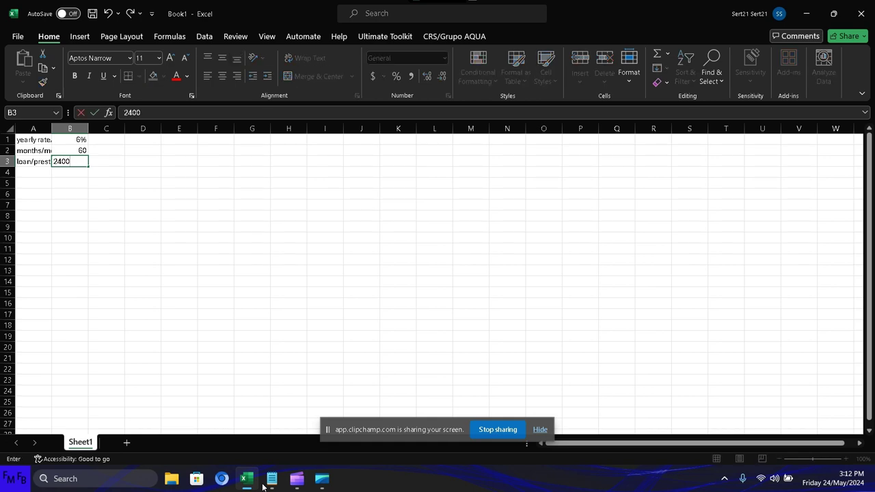
{"action": "type", "text": "00"}
{"action": "key", "text": "ctrl+Return"}
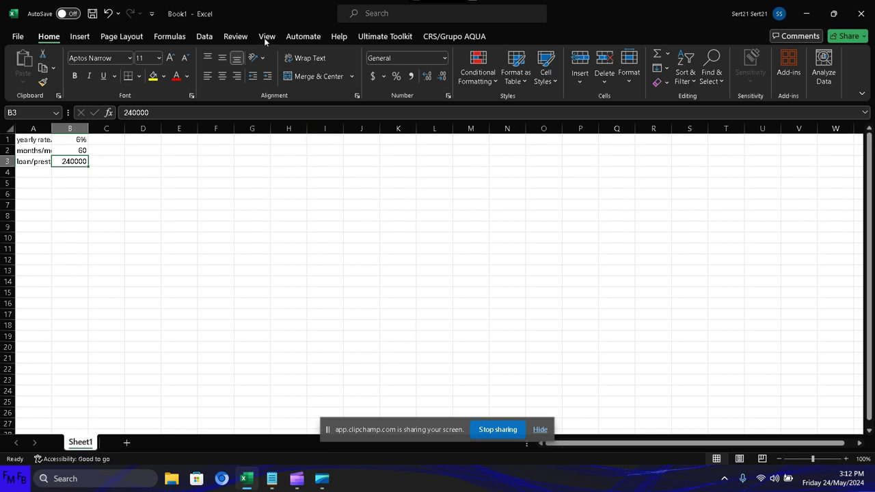
Open the full Accounting format settings for B3 and browse the currency symbol list.
{"action": "left_click", "coordinate": [383, 77]}
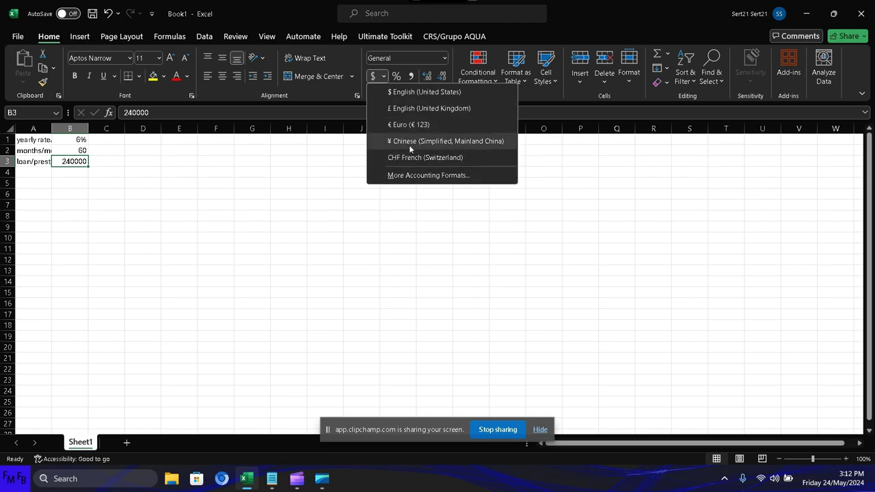
{"action": "left_click", "coordinate": [403, 176]}
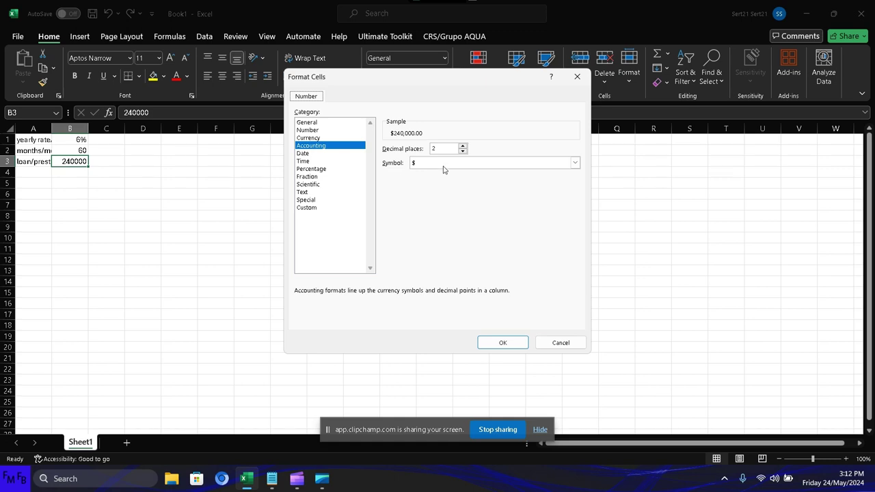
{"action": "left_click", "coordinate": [575, 163]}
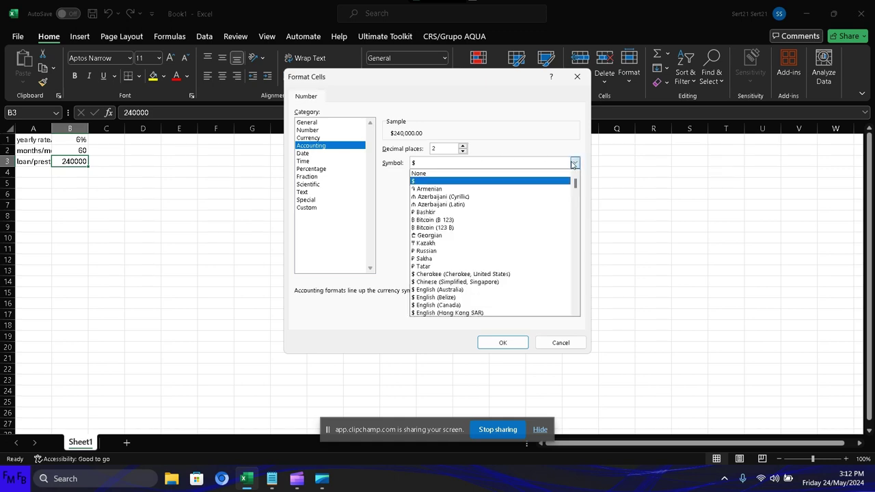
{"action": "scroll", "coordinate": [560, 219], "scroll_direction": "down", "scroll_amount": 3}
{"action": "scroll", "coordinate": [552, 221], "scroll_direction": "down", "scroll_amount": 1}
{"action": "scroll", "coordinate": [552, 221], "scroll_direction": "down", "scroll_amount": 2}
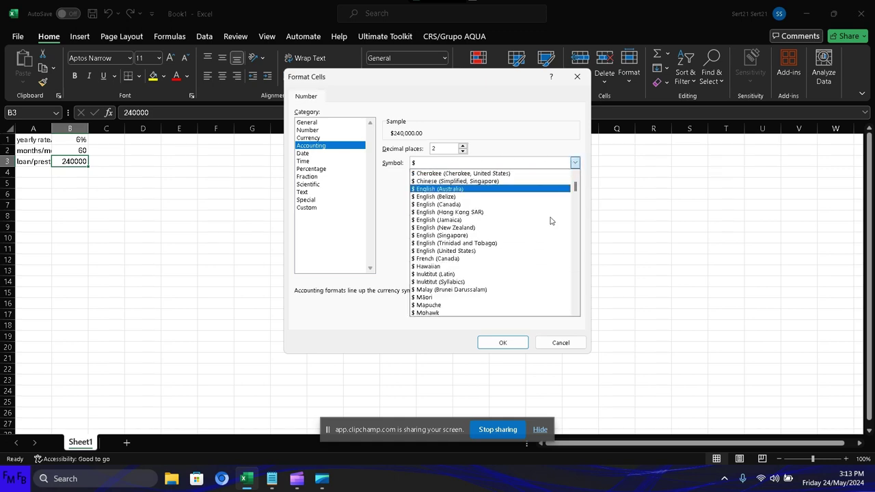
{"action": "scroll", "coordinate": [552, 221], "scroll_direction": "down", "scroll_amount": 1}
{"action": "scroll", "coordinate": [550, 221], "scroll_direction": "down", "scroll_amount": 2}
{"action": "scroll", "coordinate": [548, 221], "scroll_direction": "down", "scroll_amount": 2}
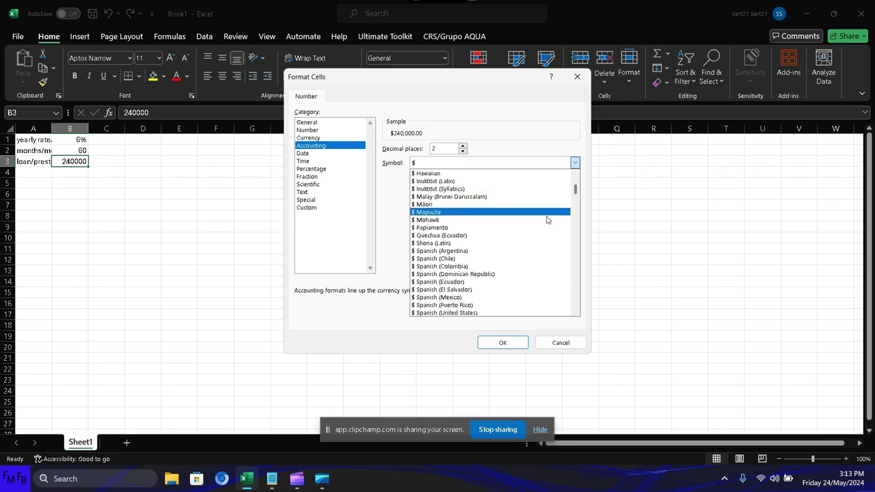
{"action": "scroll", "coordinate": [547, 219], "scroll_direction": "down", "scroll_amount": 2}
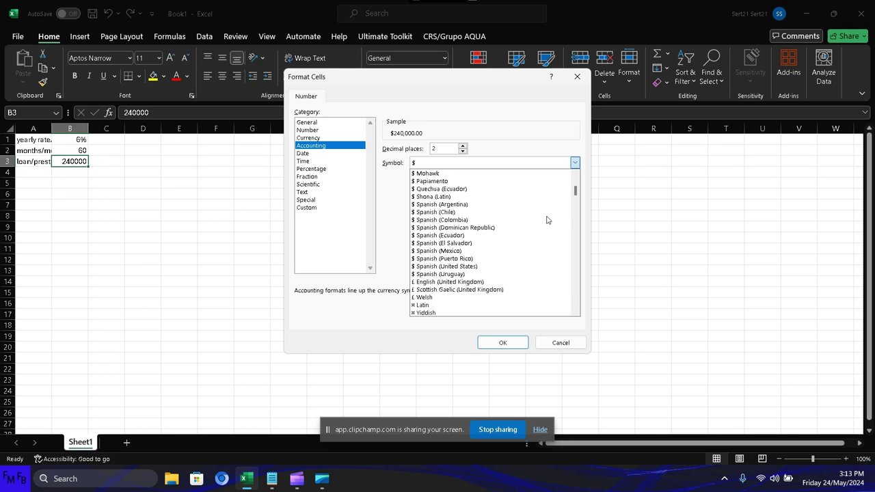
{"action": "scroll", "coordinate": [548, 219], "scroll_direction": "down", "scroll_amount": 1}
{"action": "scroll", "coordinate": [547, 220], "scroll_direction": "down", "scroll_amount": 1}
{"action": "scroll", "coordinate": [547, 220], "scroll_direction": "down", "scroll_amount": 1}
{"action": "scroll", "coordinate": [547, 220], "scroll_direction": "down", "scroll_amount": 1}
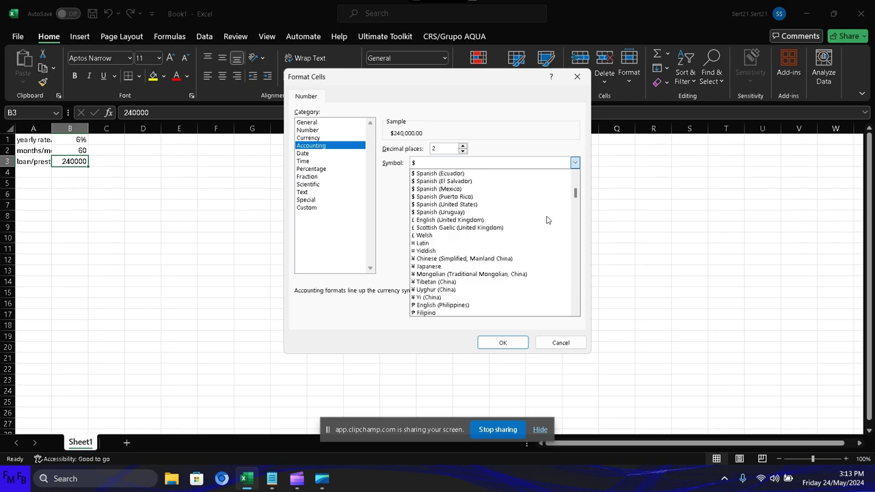
{"action": "scroll", "coordinate": [547, 220], "scroll_direction": "down", "scroll_amount": 1}
{"action": "scroll", "coordinate": [547, 219], "scroll_direction": "down", "scroll_amount": 1}
{"action": "scroll", "coordinate": [547, 220], "scroll_direction": "down", "scroll_amount": 1}
{"action": "scroll", "coordinate": [547, 220], "scroll_direction": "down", "scroll_amount": 1}
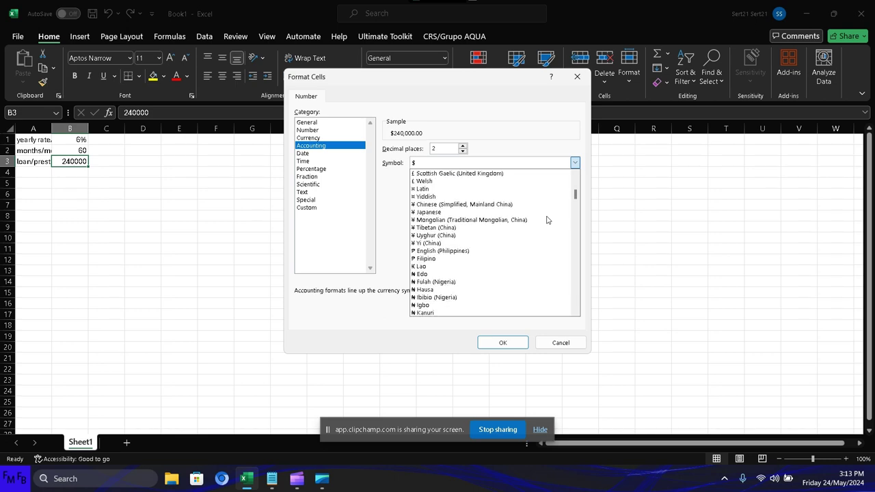
{"action": "scroll", "coordinate": [547, 220], "scroll_direction": "down", "scroll_amount": 1}
{"action": "scroll", "coordinate": [547, 220], "scroll_direction": "down", "scroll_amount": 1}
{"action": "scroll", "coordinate": [548, 220], "scroll_direction": "down", "scroll_amount": 1}
{"action": "scroll", "coordinate": [547, 220], "scroll_direction": "down", "scroll_amount": 1}
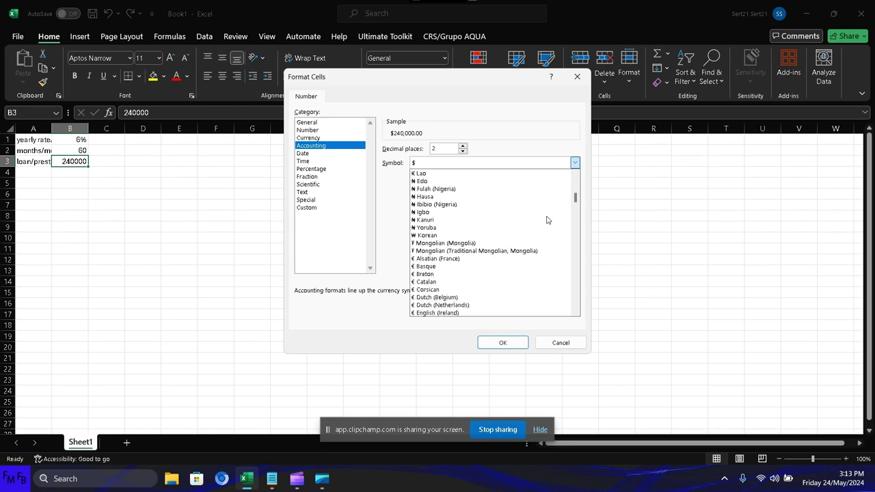
{"action": "scroll", "coordinate": [547, 219], "scroll_direction": "down", "scroll_amount": 2}
{"action": "scroll", "coordinate": [547, 219], "scroll_direction": "down", "scroll_amount": 1}
{"action": "scroll", "coordinate": [547, 220], "scroll_direction": "down", "scroll_amount": 1}
{"action": "scroll", "coordinate": [547, 220], "scroll_direction": "down", "scroll_amount": 2}
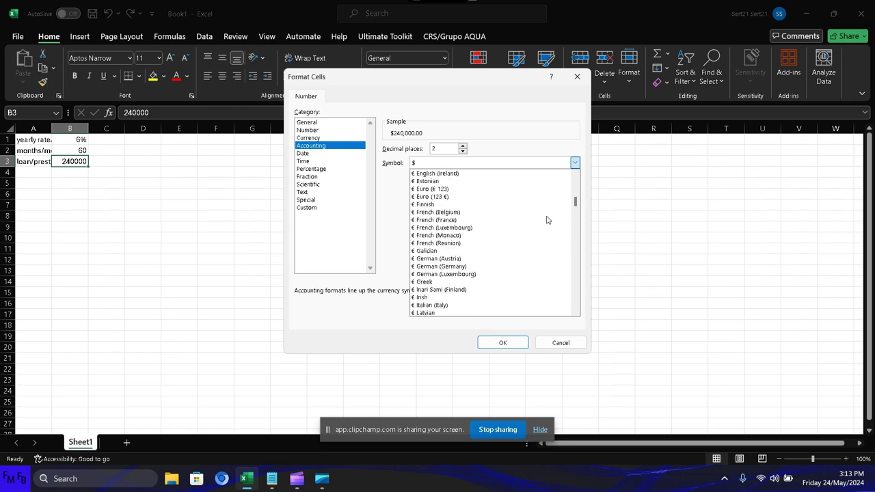
{"action": "scroll", "coordinate": [548, 220], "scroll_direction": "down", "scroll_amount": 1}
{"action": "scroll", "coordinate": [547, 219], "scroll_direction": "down", "scroll_amount": 2}
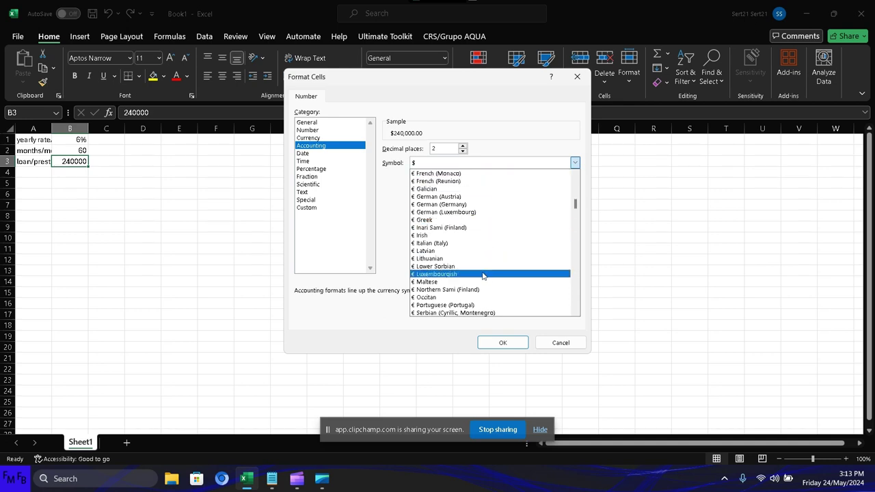
Choose HNL as the accounting currency symbol, keeping 2 decimal places.
{"action": "key", "text": "l"}
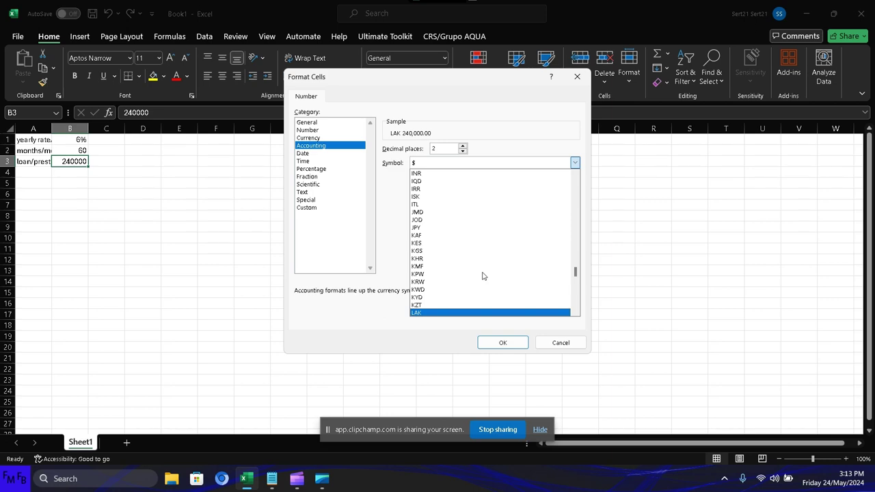
{"action": "key", "text": "Down"}
{"action": "key", "text": "Down"}
{"action": "key", "text": "Down"}
{"action": "key", "text": "Down"}
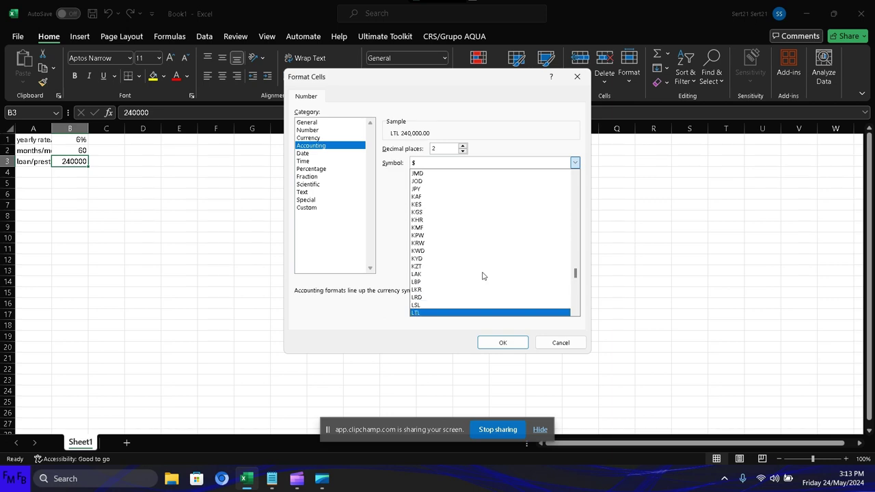
{"action": "key", "text": "Down"}
{"action": "key", "text": "Down"}
{"action": "key", "text": "Down"}
{"action": "key", "text": "Down"}
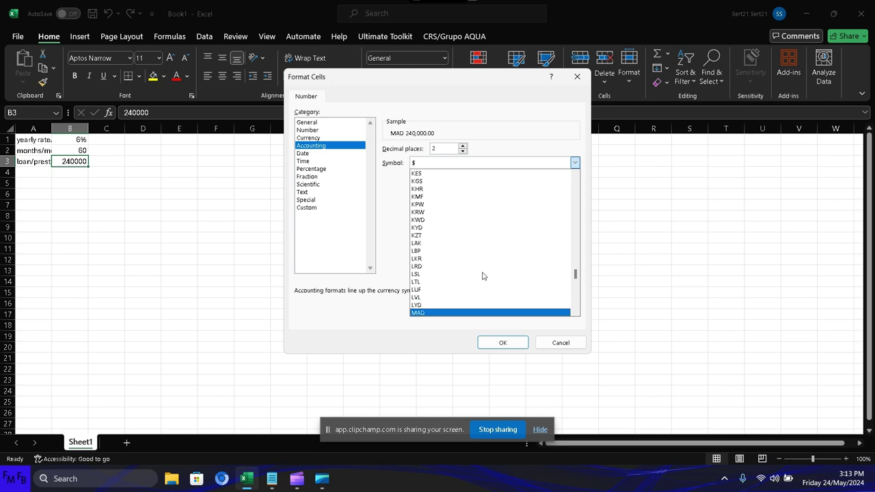
{"action": "key", "text": "Down"}
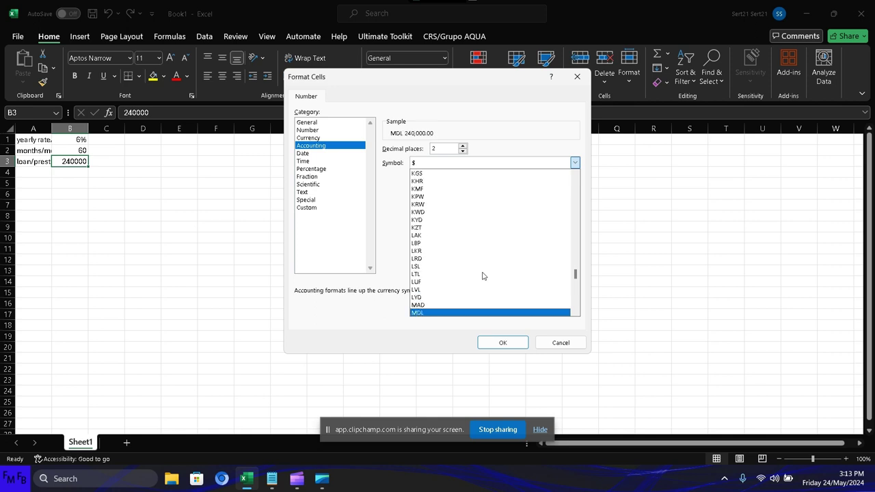
{"action": "key", "text": "Up"}
{"action": "key", "text": "Up"}
{"action": "key", "text": "Up"}
{"action": "key", "text": "Up"}
{"action": "key", "text": "Up"}
{"action": "key", "text": "Up"}
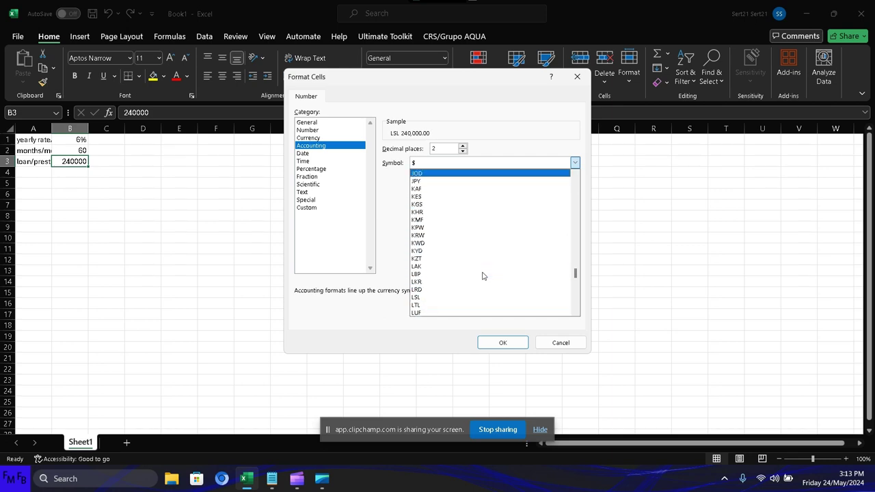
{"action": "key", "text": "Up"}
{"action": "key", "text": "Up"}
{"action": "key", "text": "Up"}
{"action": "key", "text": "Up"}
{"action": "key", "text": "Up"}
{"action": "key", "text": "Up"}
{"action": "key", "text": "Up"}
{"action": "key", "text": "Up"}
{"action": "key", "text": "Up"}
{"action": "key", "text": "Up"}
{"action": "key", "text": "Up"}
{"action": "key", "text": "Up"}
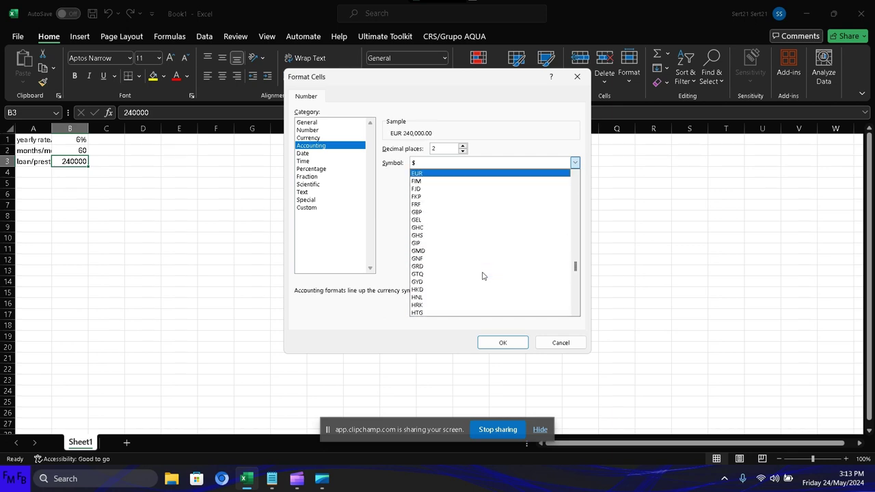
{"action": "key", "text": "Up"}
{"action": "key", "text": "Up"}
{"action": "key", "text": "Up"}
{"action": "key", "text": "Up"}
{"action": "key", "text": "Up"}
{"action": "key", "text": "Up"}
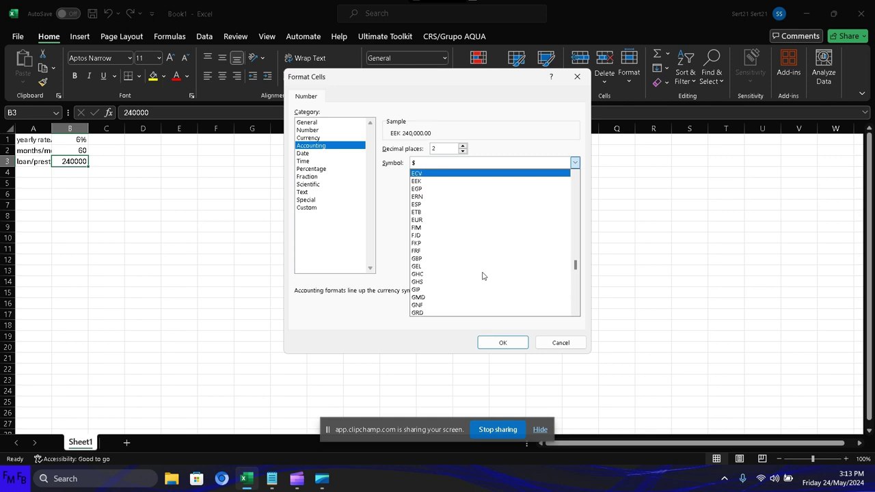
{"action": "key", "text": "Up"}
{"action": "key", "text": "Up"}
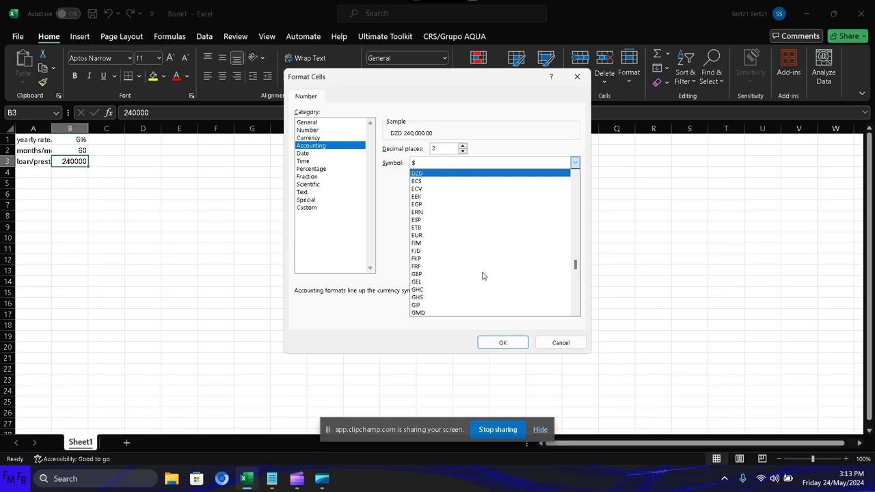
{"action": "type", "text": "hn"}
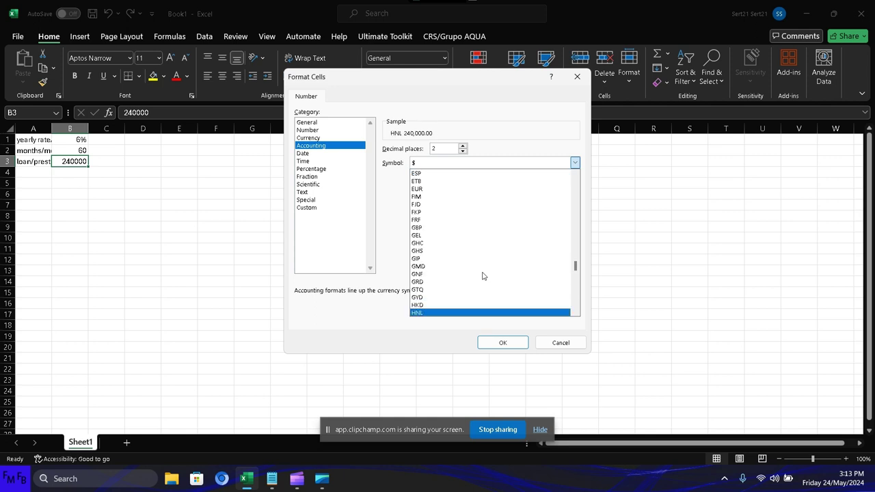
{"action": "key", "text": "Return"}
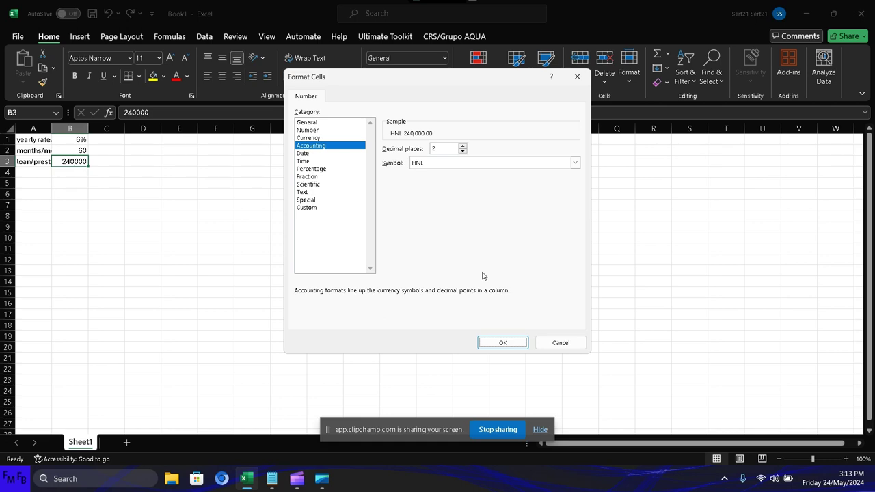
Apply the HNL accounting format and enter 'monthly payment/Pago mensual' in A4.
{"action": "left_click", "coordinate": [503, 343]}
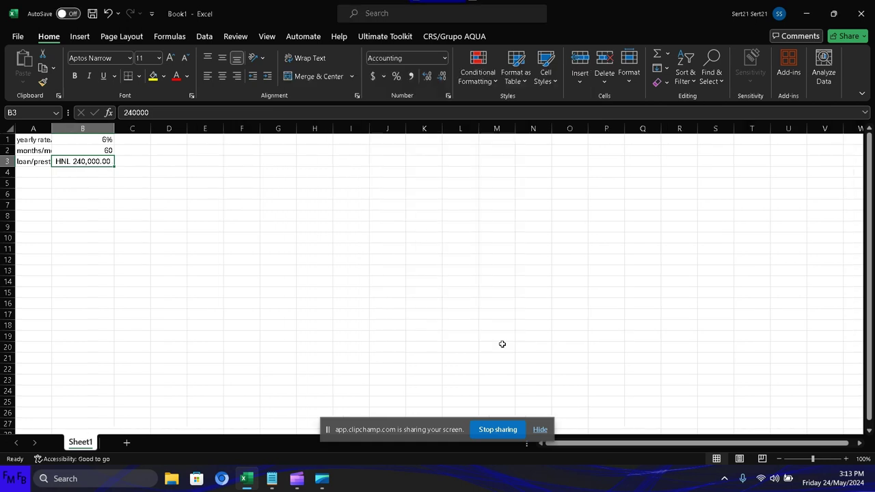
{"action": "key", "text": "Return"}
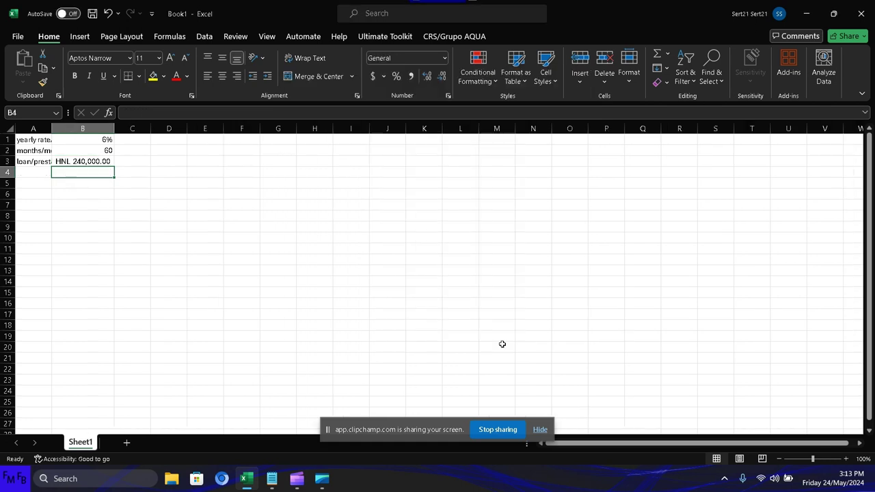
{"action": "key", "text": "Left"}
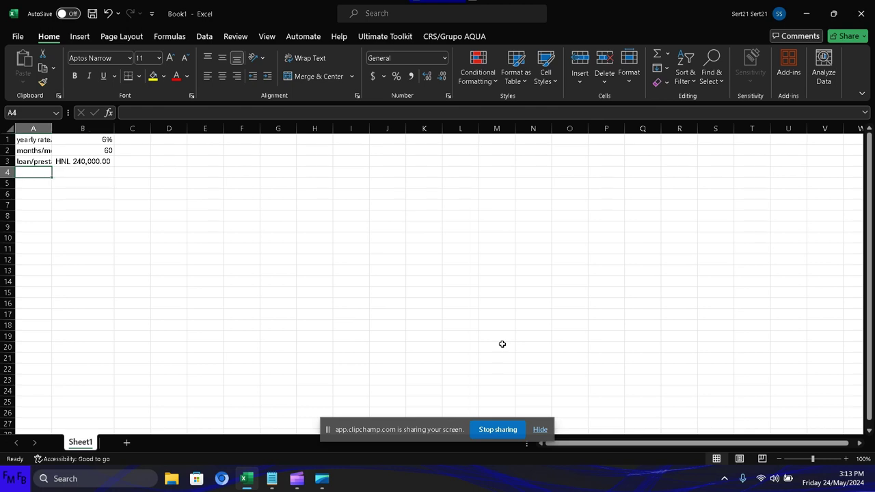
{"action": "type", "text": "monto"}
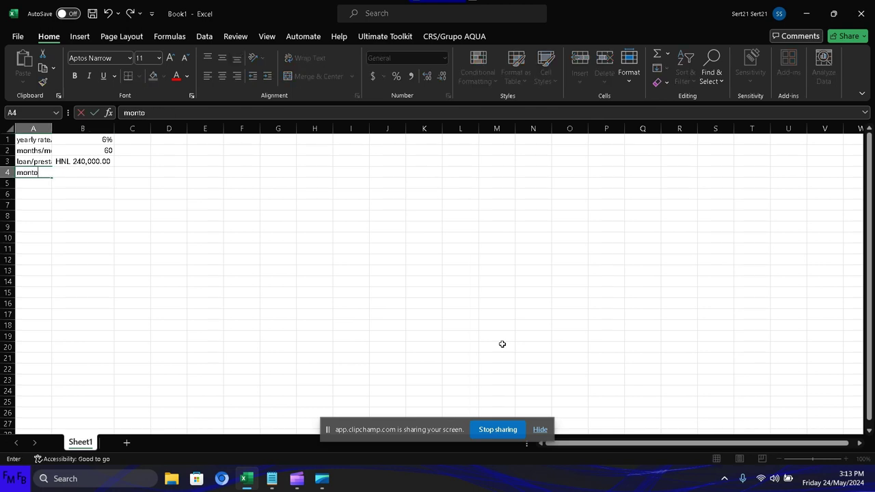
{"action": "key", "text": "BackSpace"}
{"action": "key", "text": "BackSpace"}
{"action": "key", "text": "BackSpace"}
{"action": "key", "text": "BackSpace"}
{"action": "type", "text": "month"}
{"action": "type", "text": "ly paymen"}
{"action": "type", "text": "t/P"}
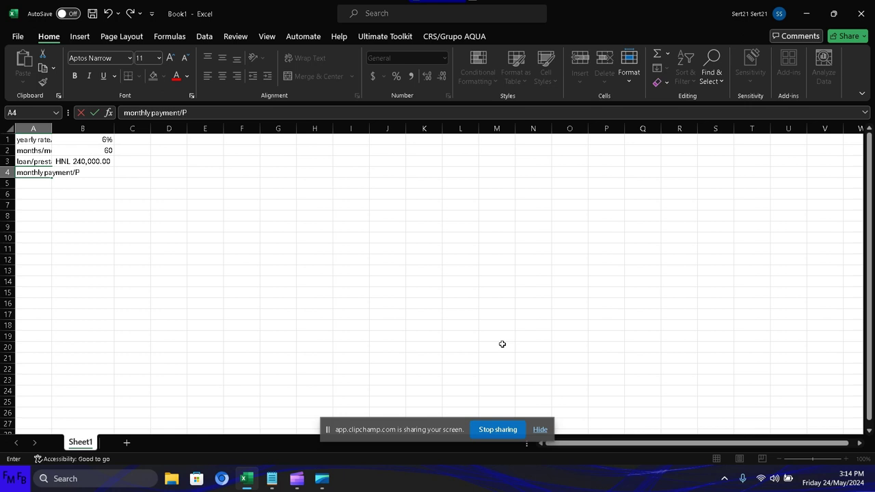
{"action": "type", "text": "ago mensual"}
{"action": "key", "text": "ctrl+Return"}
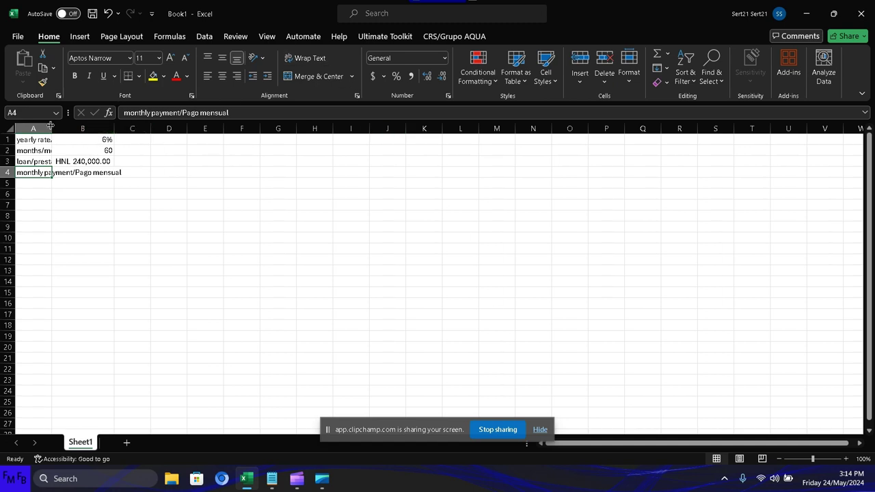
Widen column A and wrap the A4 label text.
{"action": "left_click_drag", "start_coordinate": [51, 125], "coordinate": [79, 126]}
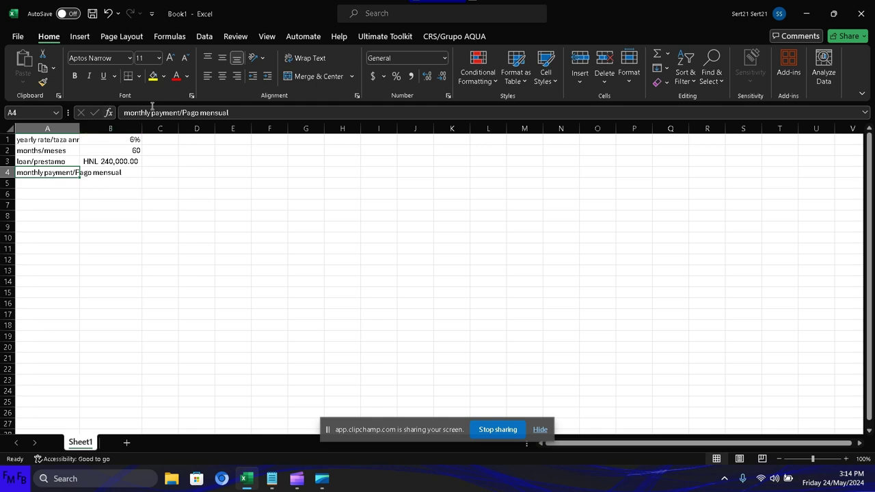
{"action": "left_click", "coordinate": [308, 59]}
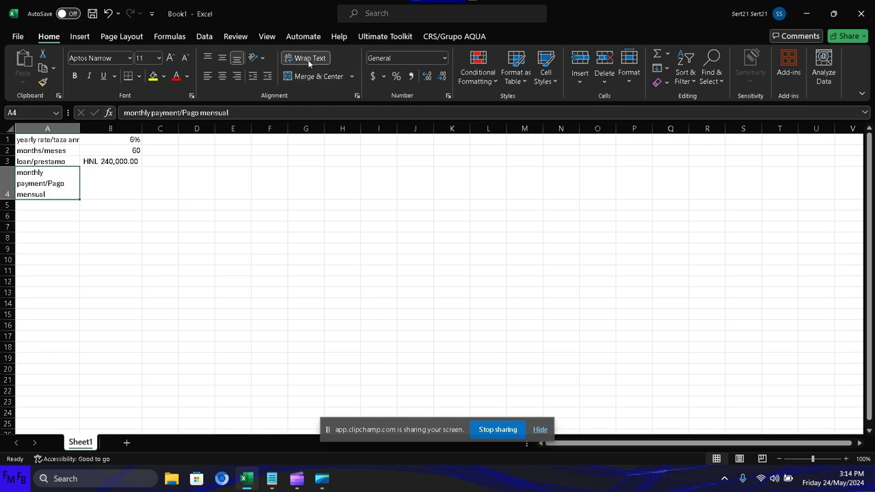
{"action": "key", "text": "Right"}
Enter =PMT(B1/12,B2,B3) in B4 to compute the monthly payment.
{"action": "type", "text": "="}
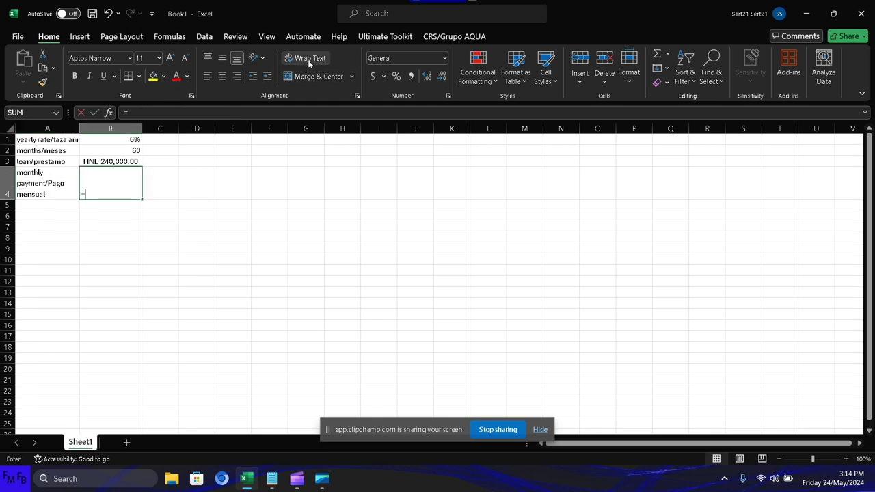
{"action": "type", "text": "pmt("}
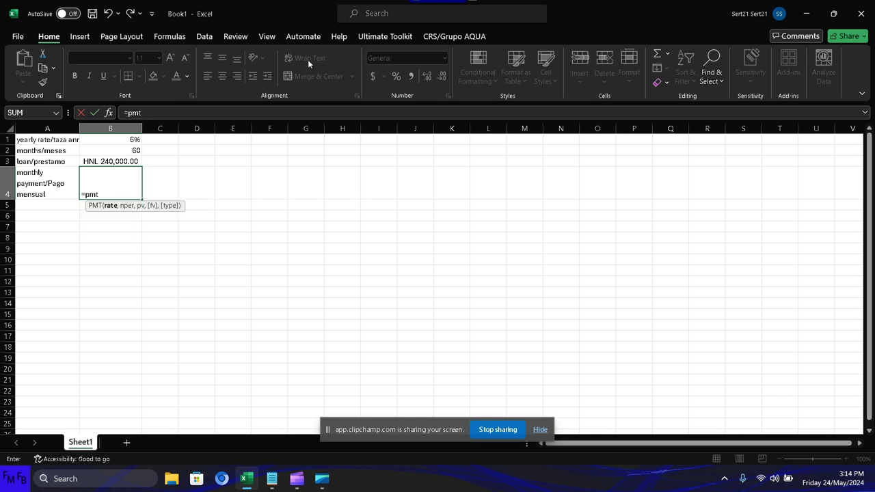
{"action": "key", "text": "Up"}
{"action": "key", "text": "Up"}
{"action": "key", "text": "Up"}
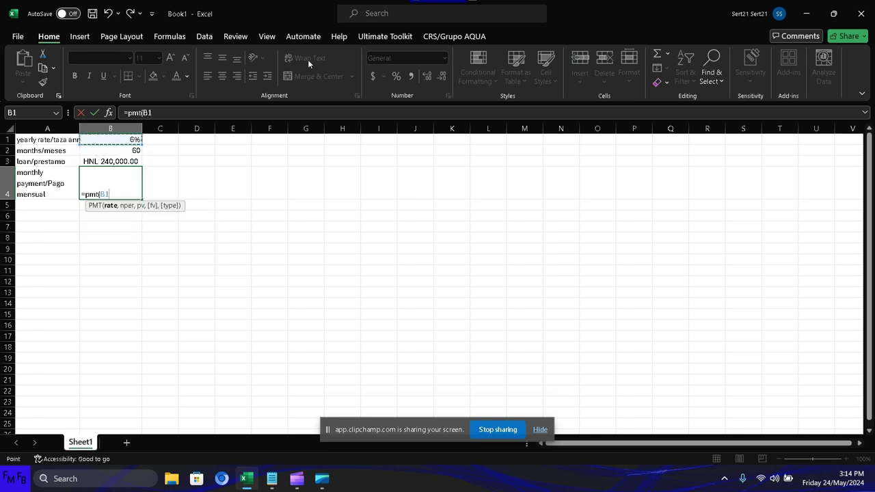
{"action": "type", "text": "/1"}
{"action": "type", "text": "2,"}
{"action": "key", "text": "Up"}
{"action": "key", "text": "Up"}
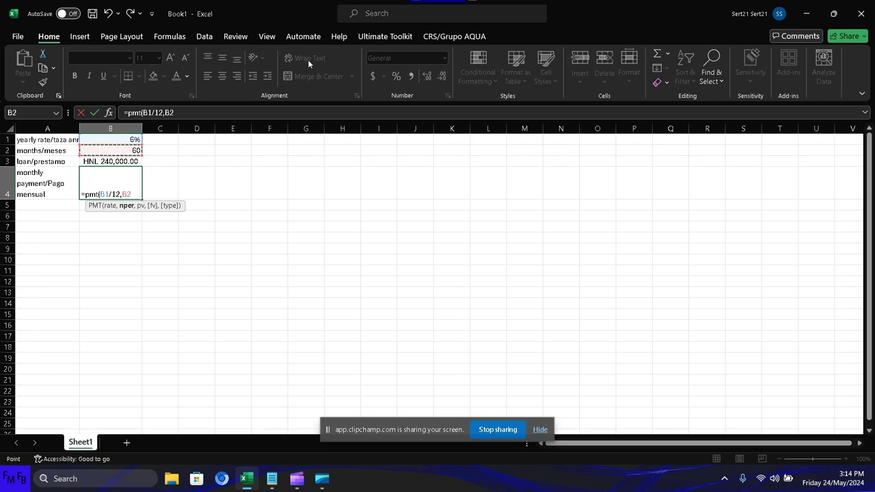
{"action": "type", "text": ","}
{"action": "key", "text": "Up"}
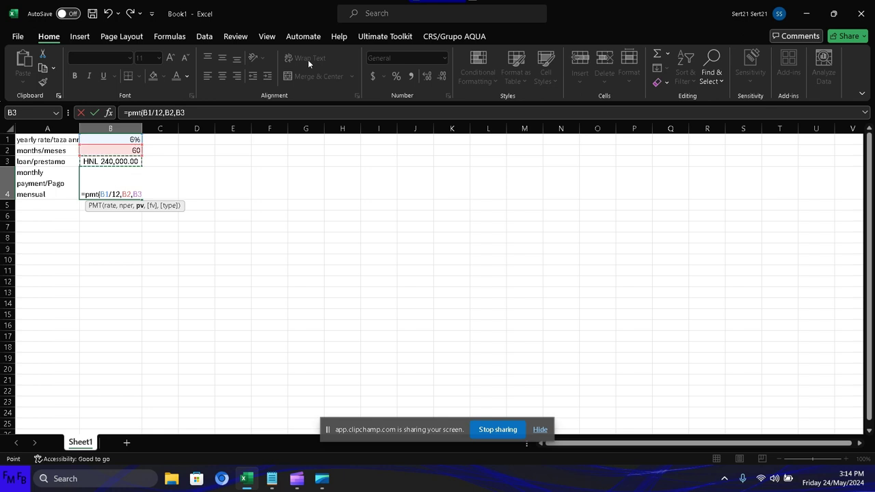
{"action": "key", "text": "Return"}
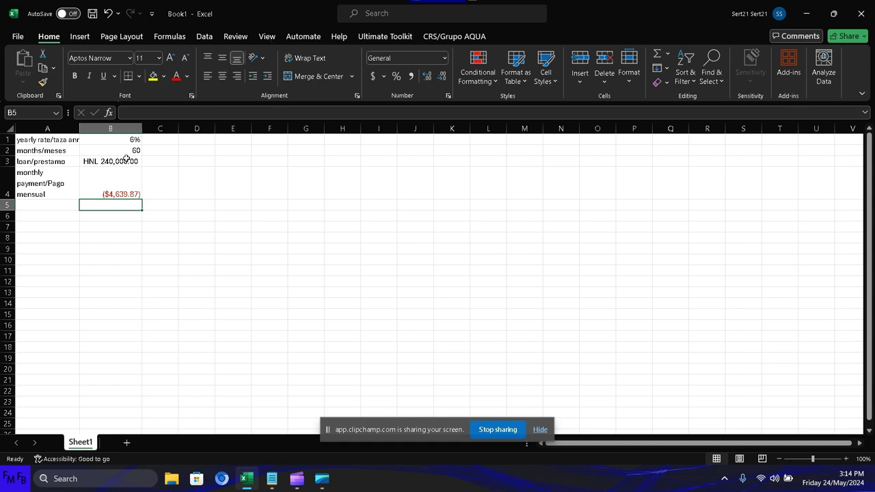
Edit B4's formula to =PMT(B1/12,B2,-B3) so the payment shows positive $4,639.87.
{"action": "left_click", "coordinate": [122, 180]}
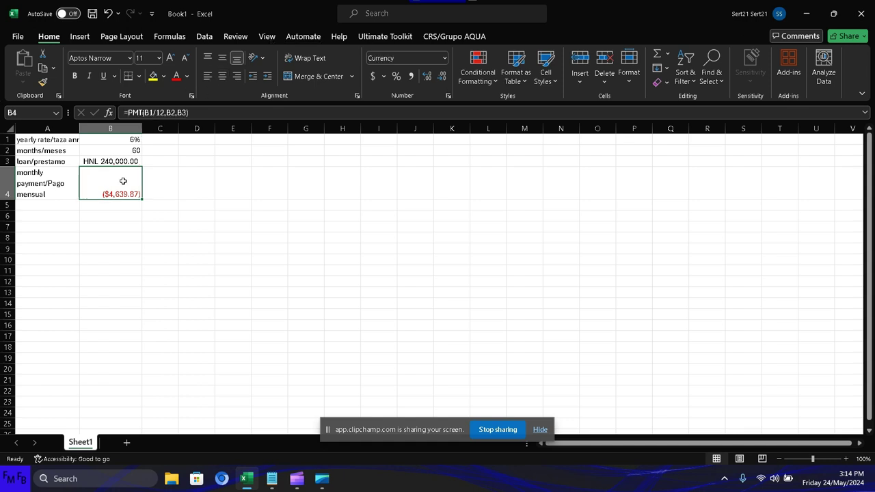
{"action": "double_click", "coordinate": [121, 181]}
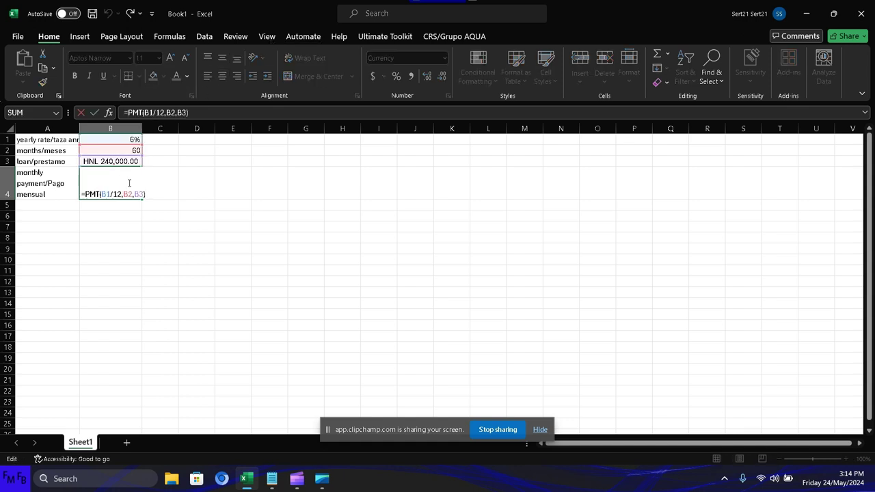
{"action": "key", "text": "Left"}
{"action": "type", "text": "-"}
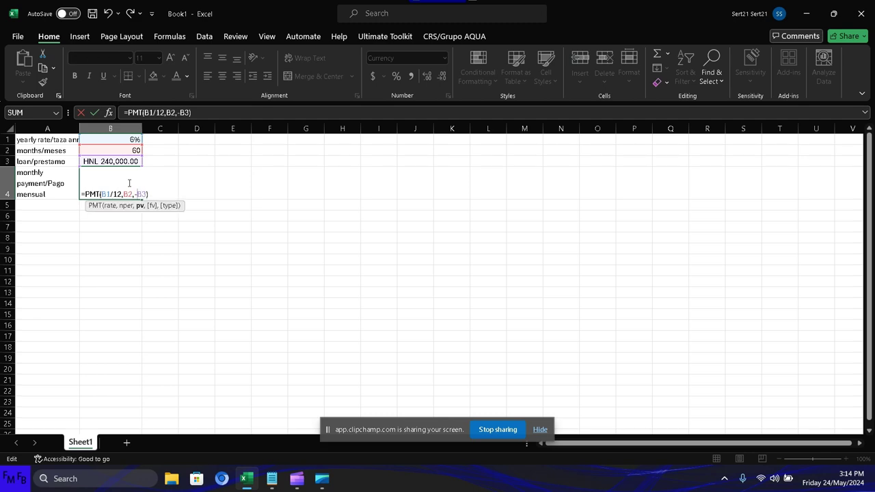
{"action": "key", "text": "Return"}
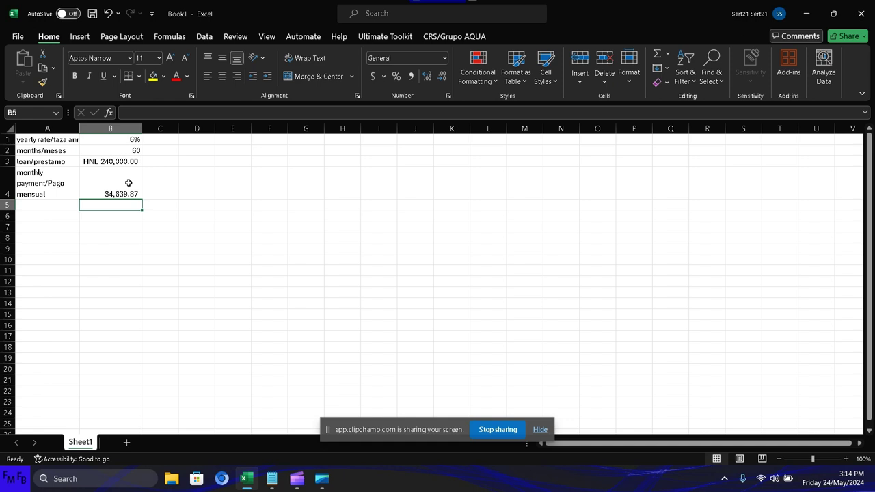
Copy B3's HNL accounting format to B4 with Format Painter, showing HNL 4,639.87.
{"action": "left_click", "coordinate": [129, 183]}
{"action": "left_click", "coordinate": [124, 161]}
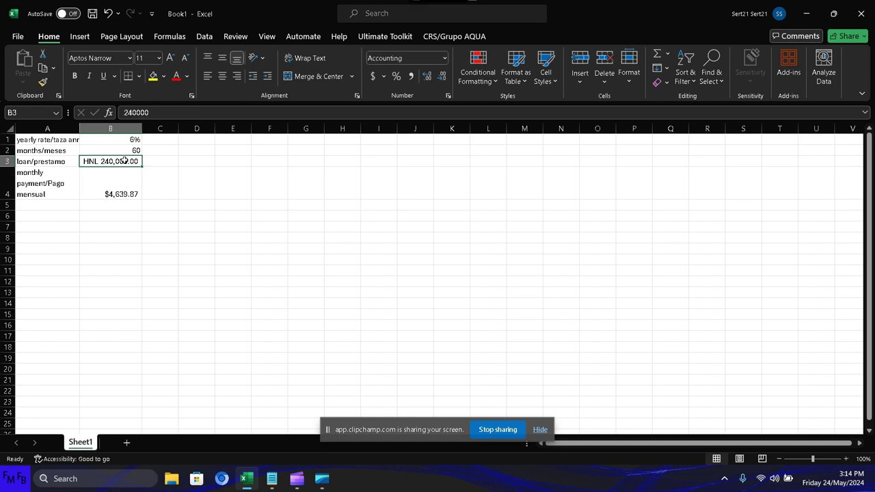
{"action": "left_click", "coordinate": [42, 82]}
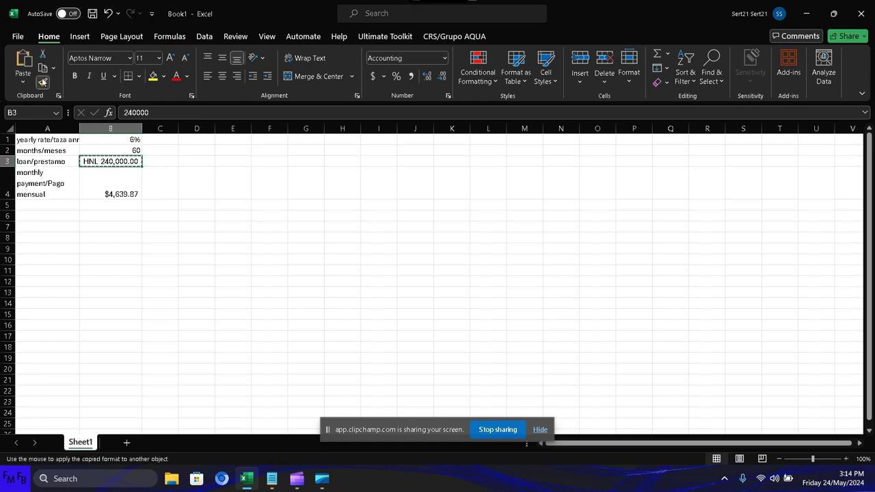
{"action": "key", "text": "Down"}
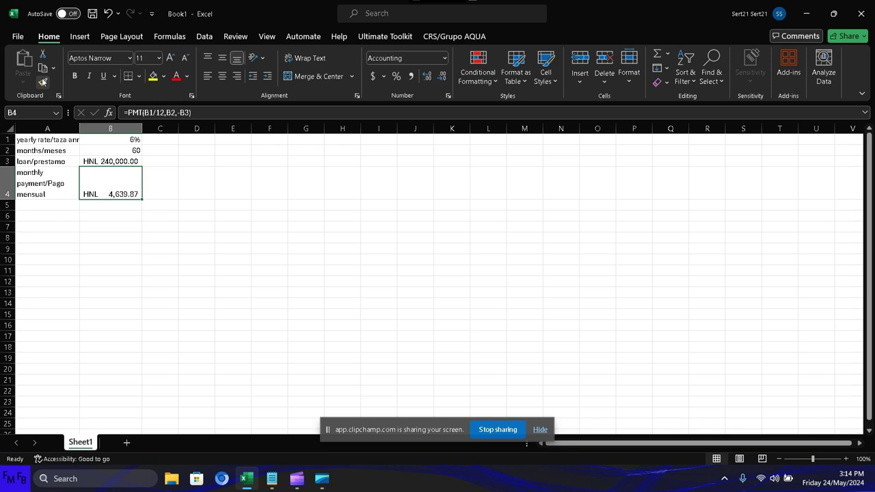